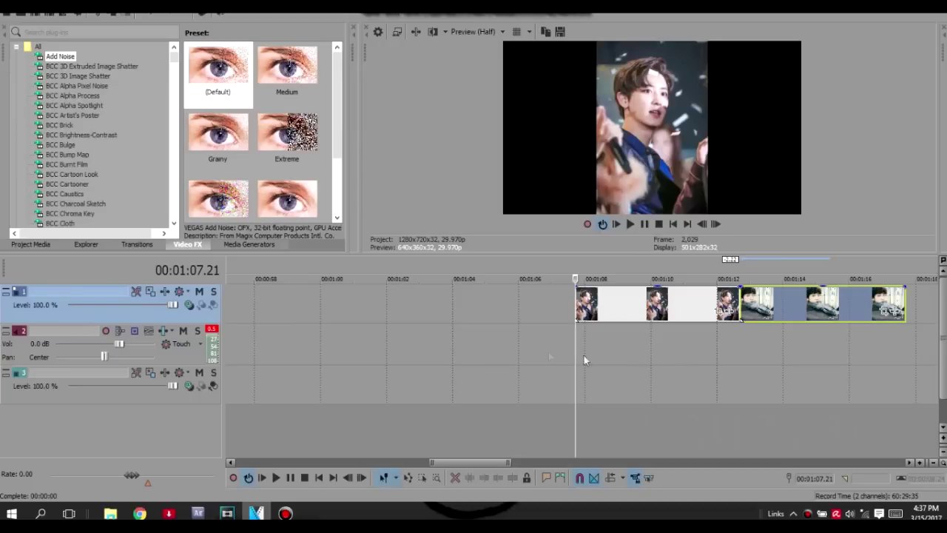
Match the first photo clip's crop to the output aspect and shift the frame up to a Y center of about 385.
scroll(112, 131, "down", 5)
scroll(112, 131, "down", 10)
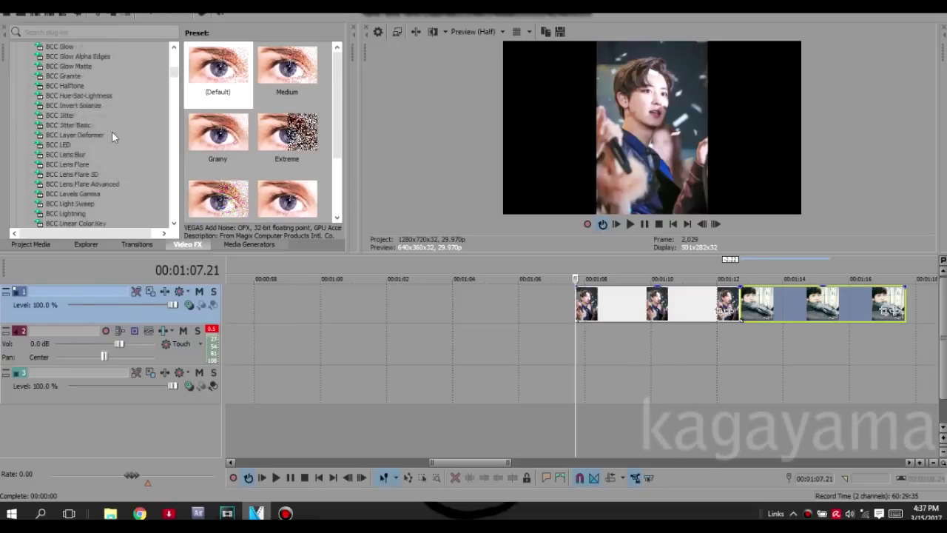
left_click(723, 310)
right_click(337, 210)
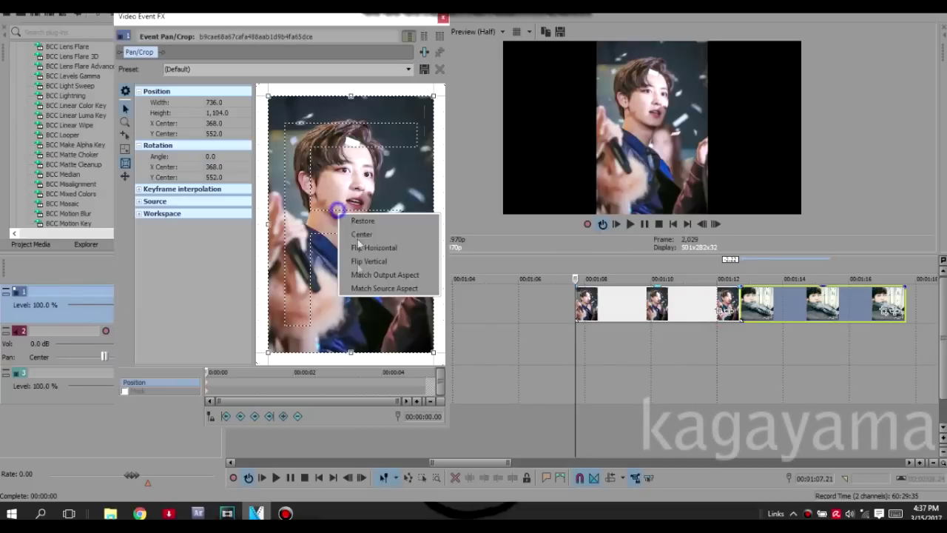
left_click(384, 274)
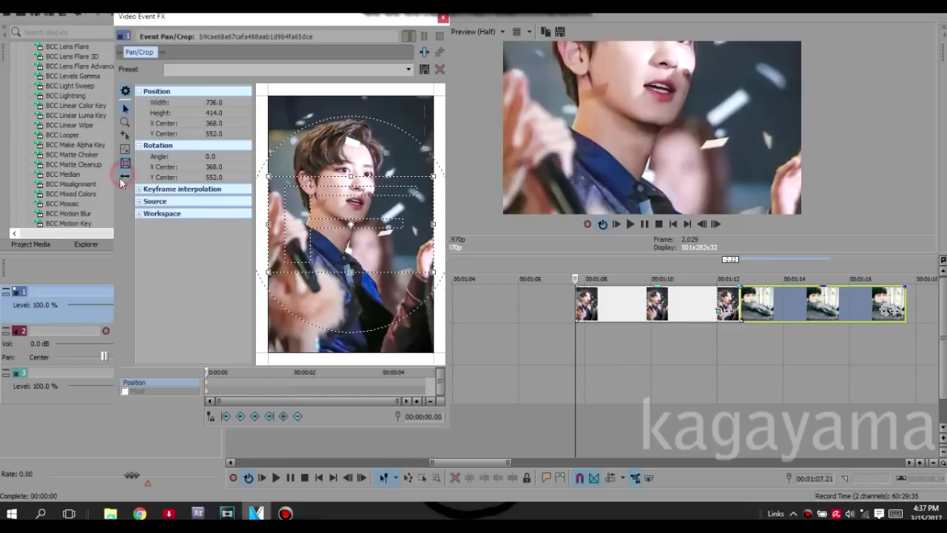
left_click_drag(356, 217, 354, 185)
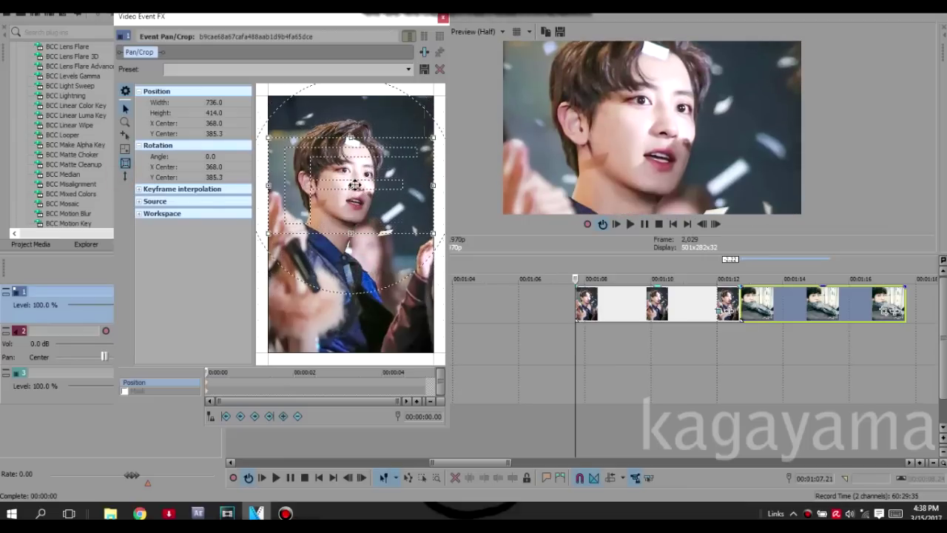
Match the second photo clip's crop to the output aspect and shift the frame up to a Y center of about 155.
left_click(885, 311)
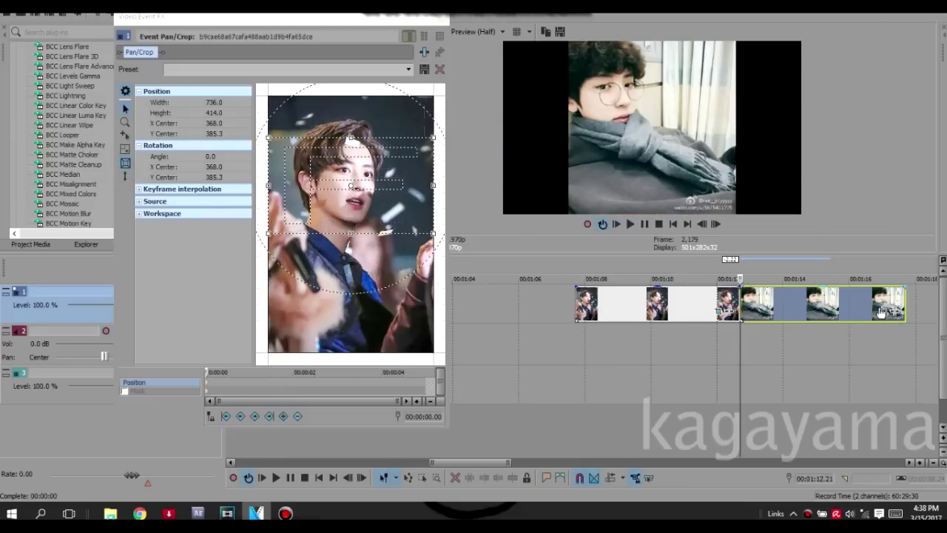
right_click(382, 243)
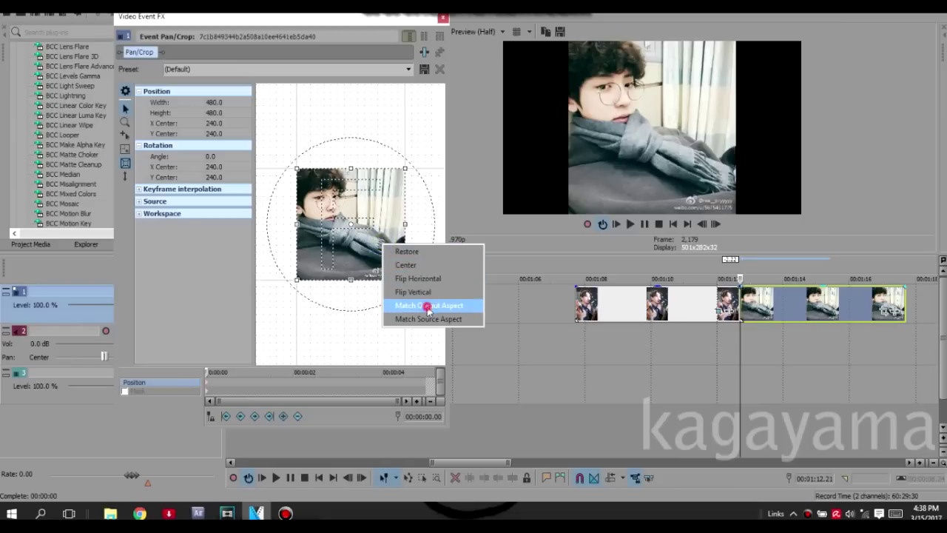
left_click(426, 305)
left_click_drag(367, 230, 367, 210)
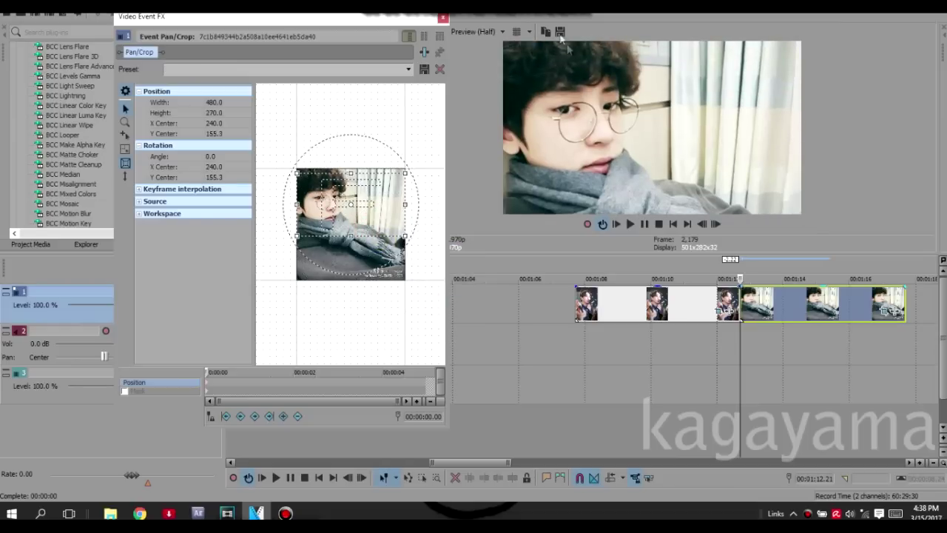
left_click(441, 18)
Apply the Pinch/Punch effect with the Reset to None preset twice to the first clip.
left_click(581, 303)
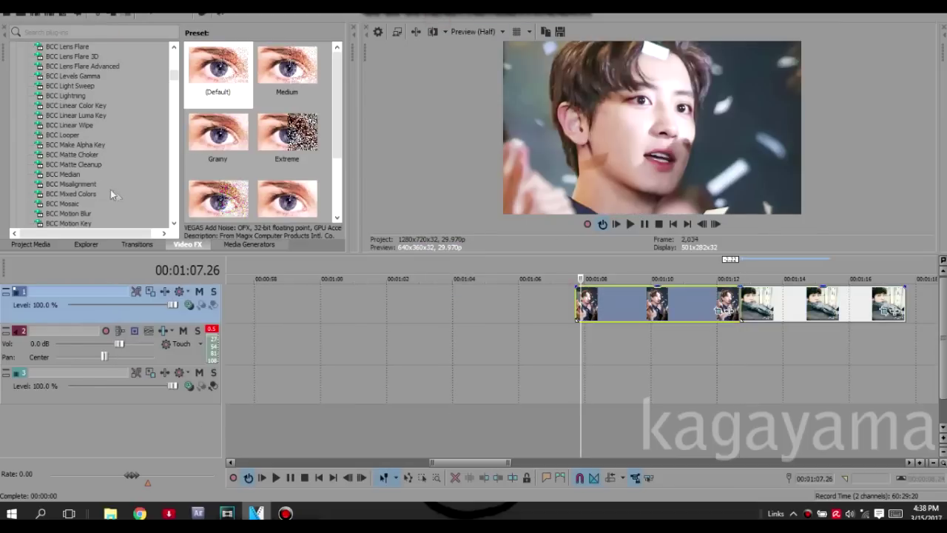
scroll(107, 174, "down", 10)
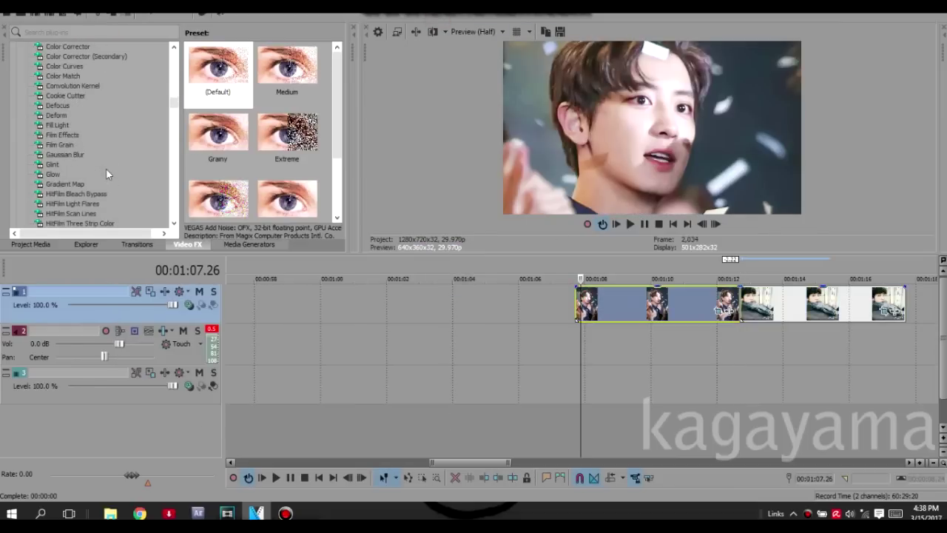
scroll(104, 167, "down", 10)
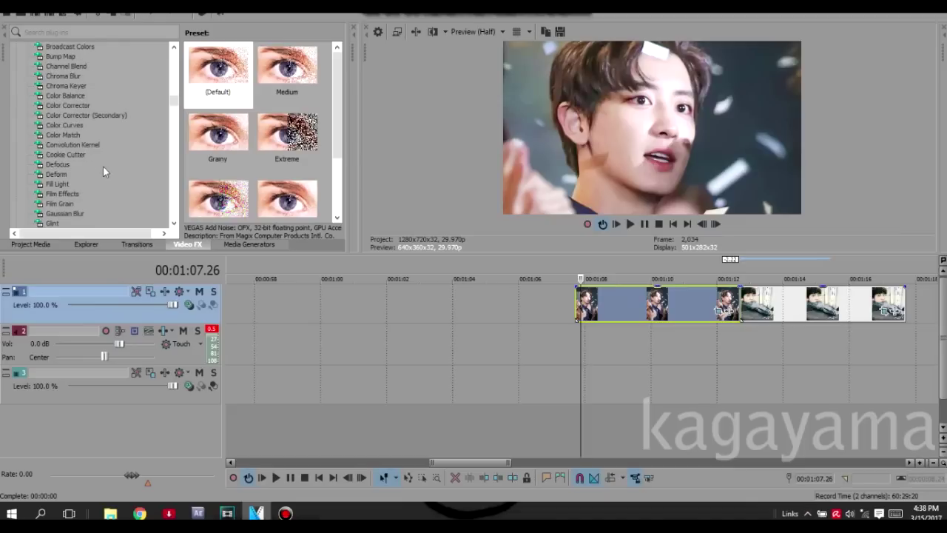
scroll(102, 166, "down", 10)
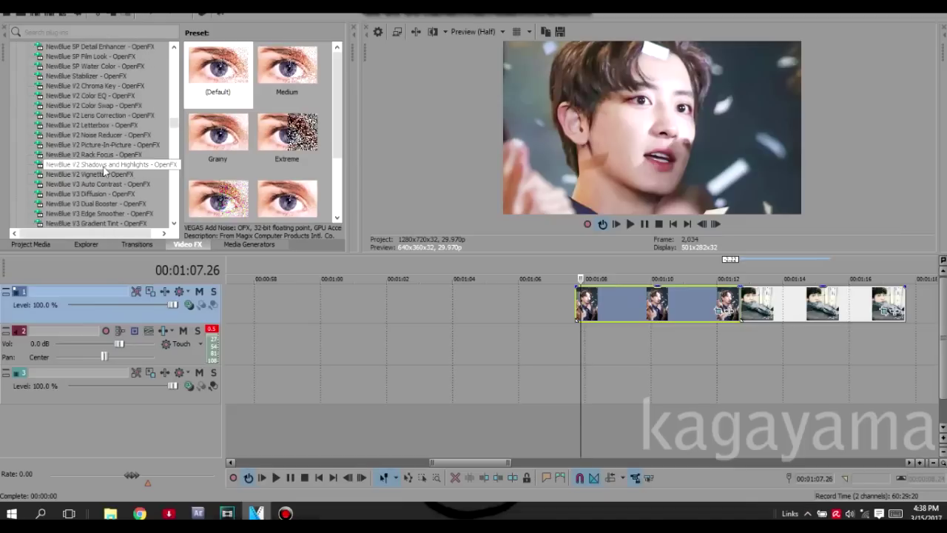
scroll(103, 169, "down", 10)
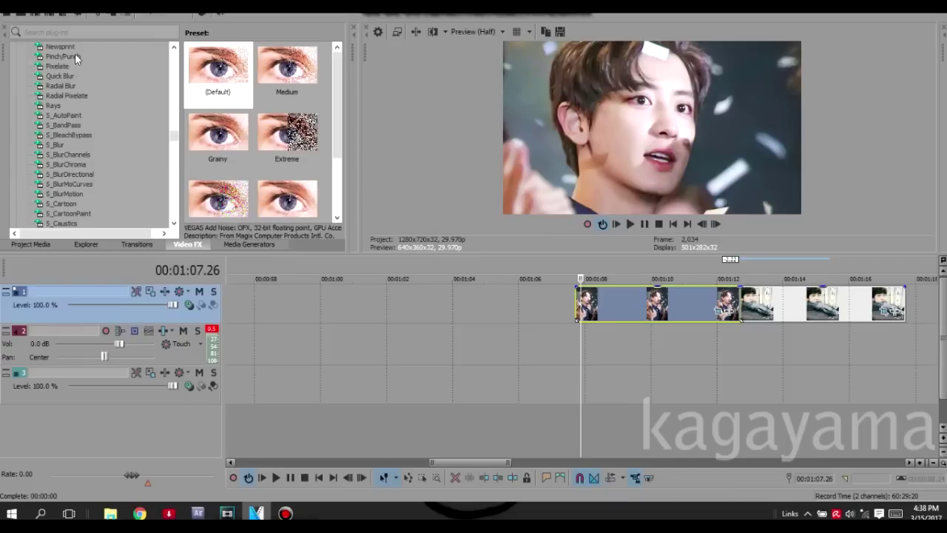
left_click(75, 57)
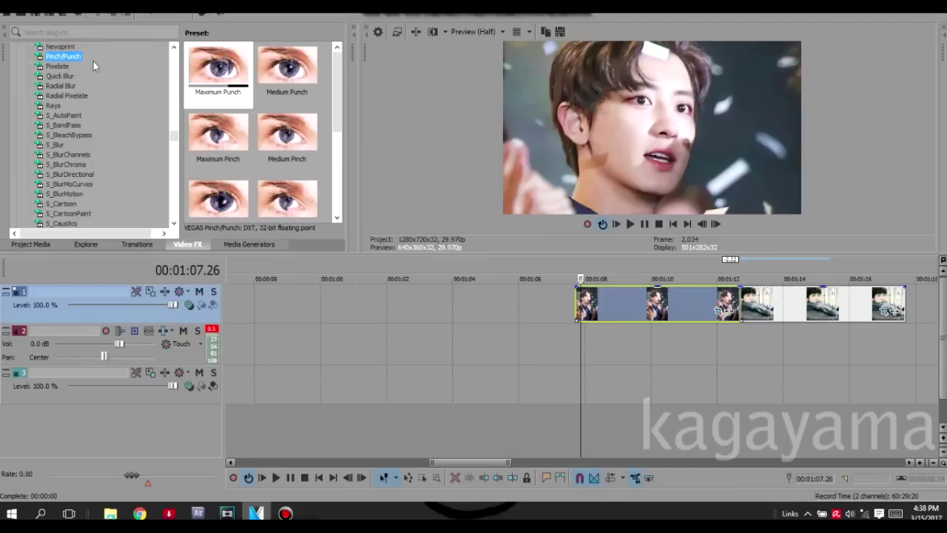
scroll(263, 130, "down", 3)
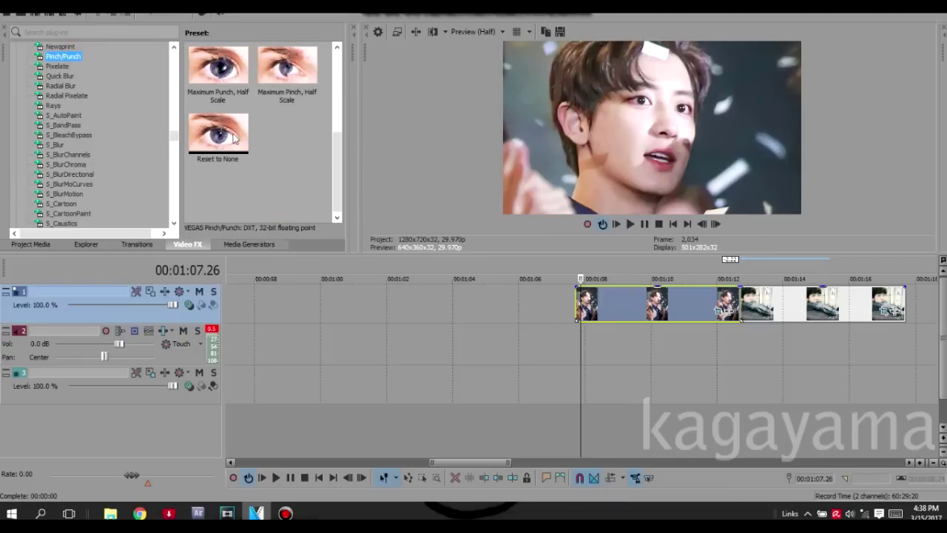
left_click_drag(218, 141, 540, 290)
left_click_drag(657, 309, 658, 310)
left_click_drag(294, 27, 268, 303)
left_click_drag(666, 319, 666, 318)
Apply the Pinch/Punch effect with the Reset to None preset twice to the second clip.
left_click_drag(218, 138, 783, 294)
left_click_drag(231, 140, 766, 316)
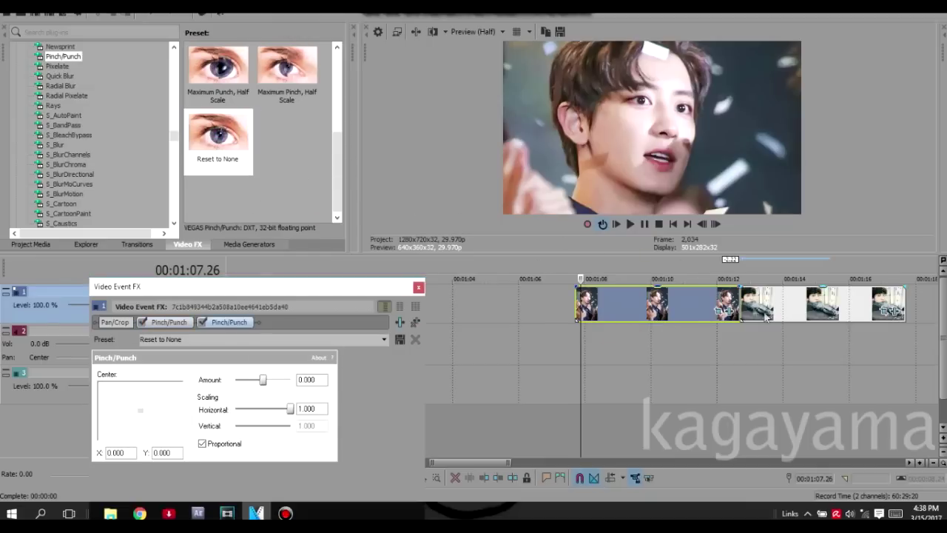
left_click(418, 287)
Apply the S_WarpTransform effect with the (Default) preset to the first clip.
scroll(79, 142, "down", 15)
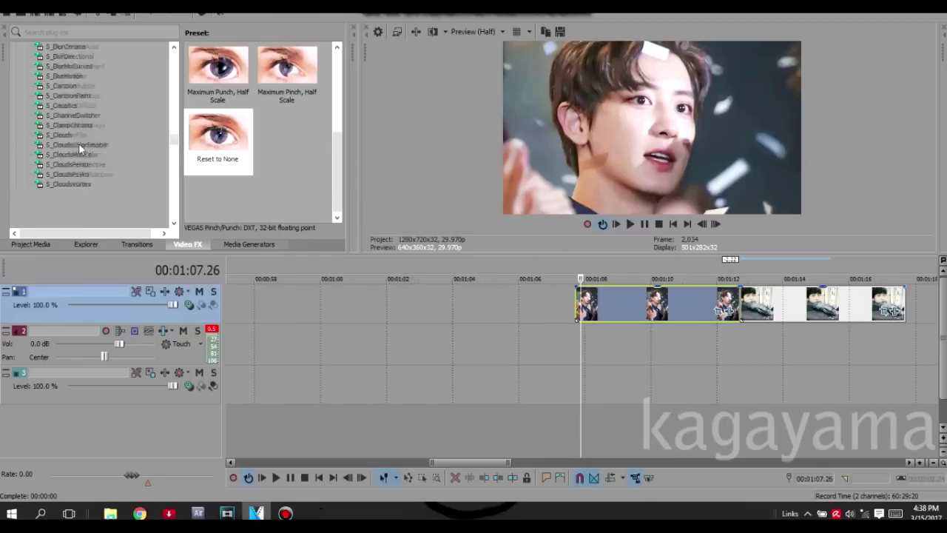
scroll(89, 175, "down", 8)
left_click(93, 166)
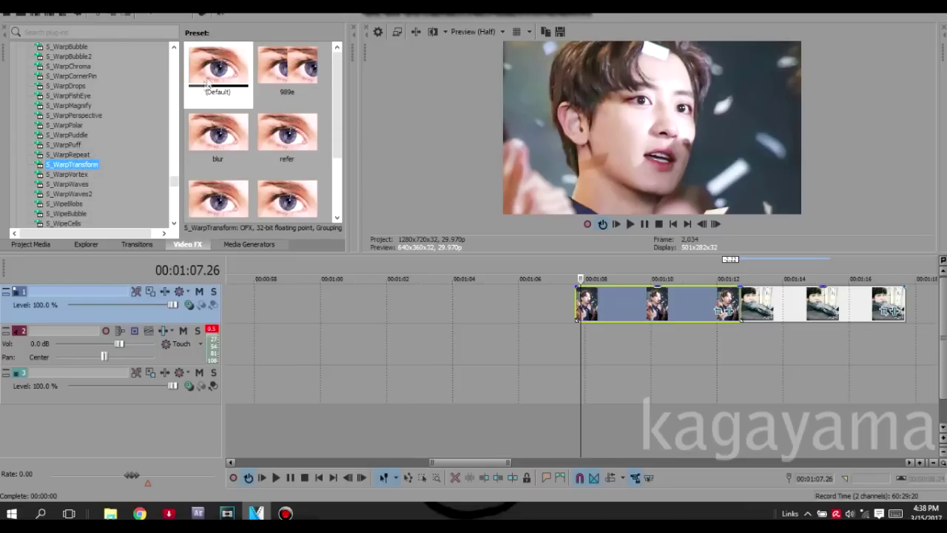
left_click_drag(202, 88, 642, 267)
left_click_drag(642, 318, 642, 318)
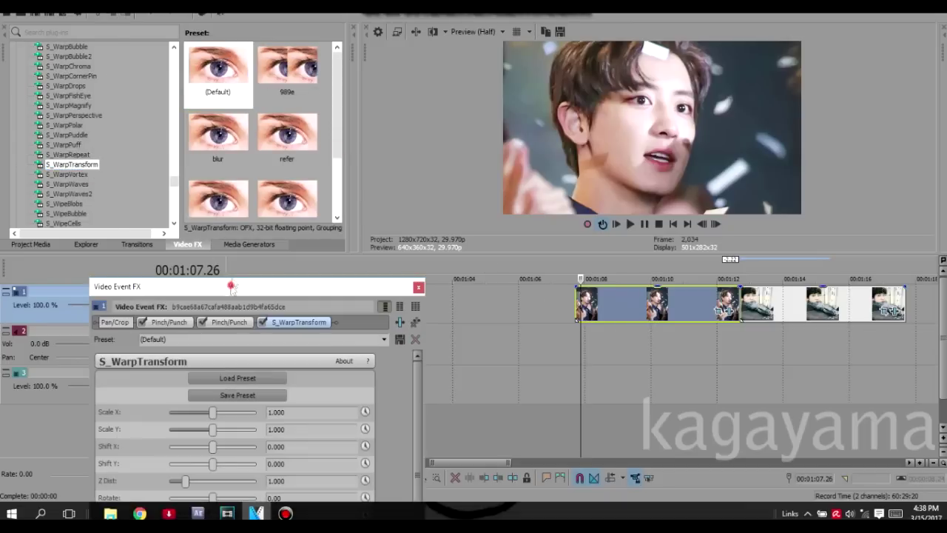
Set both Wrap X and Wrap Y of the first clip's S_WarpTransform to Reflect.
left_click(253, 327)
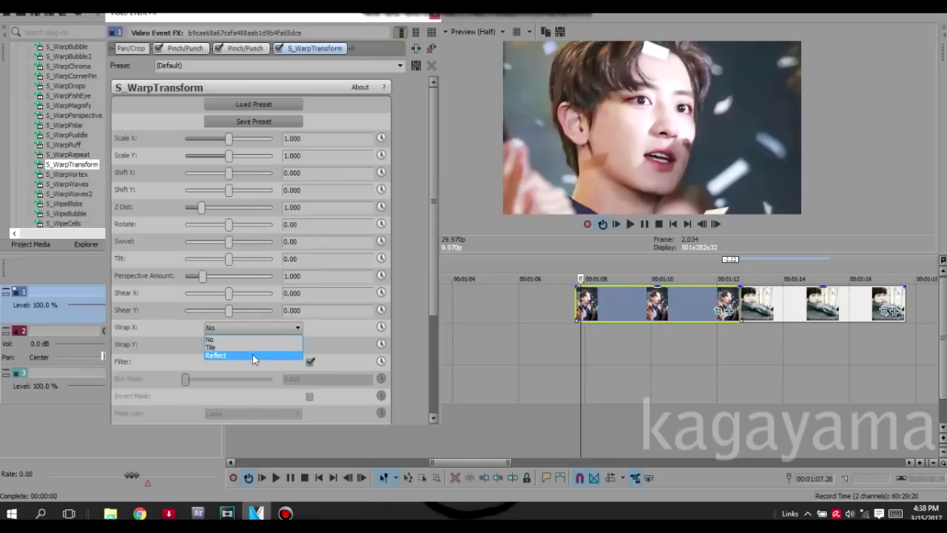
left_click(254, 355)
left_click(251, 344)
left_click(247, 371)
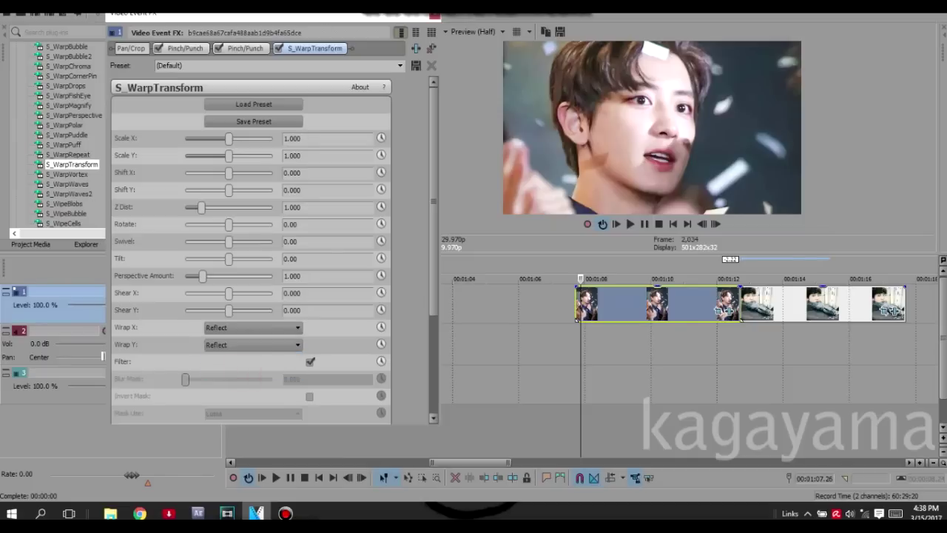
left_click_drag(311, 13, 287, 13)
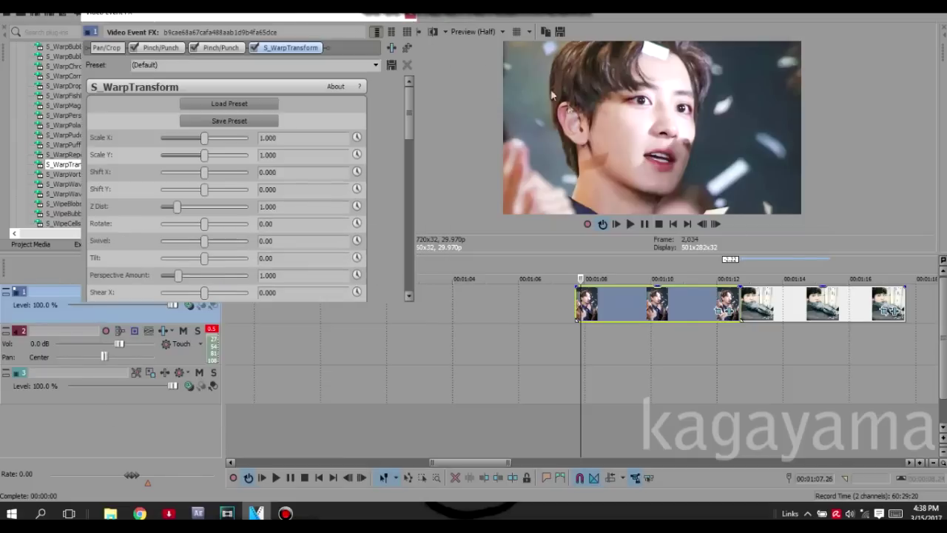
Move S_WarpTransform ahead of both Pinch/Punch effects in the first clip's effect chain.
left_click_drag(795, 352, 677, 349)
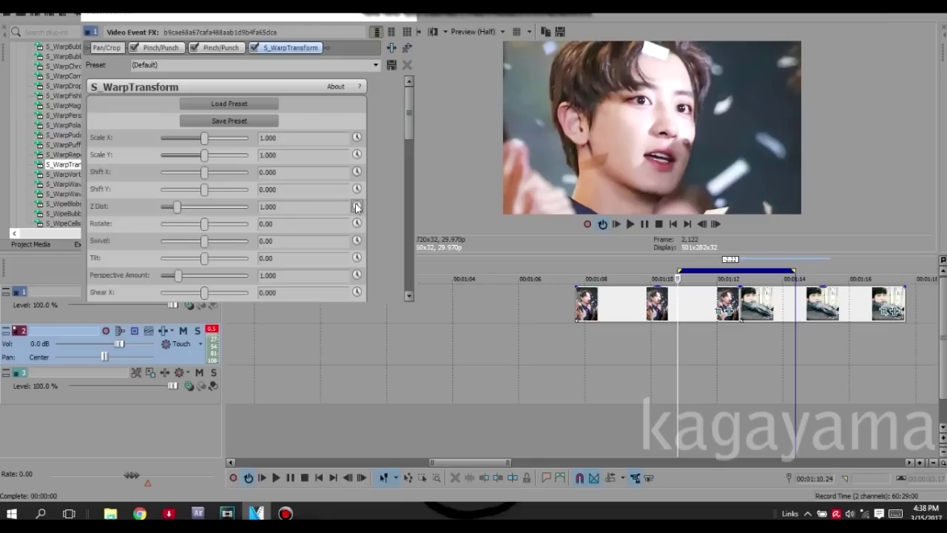
left_click(295, 53)
left_click_drag(252, 51, 142, 56)
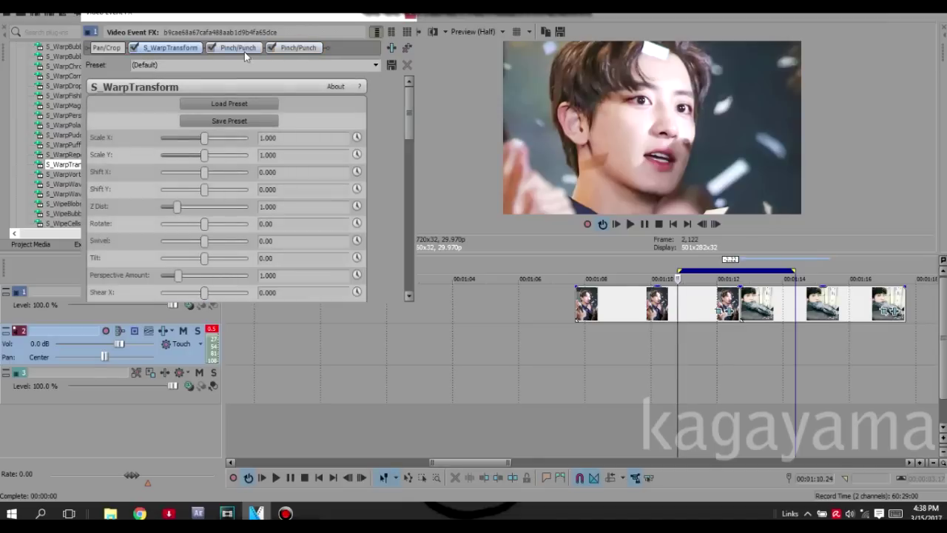
Enable keyframe animation for the Z Dist parameter of the first clip's S_WarpTransform.
left_click(171, 47)
left_click(357, 205)
left_click_drag(367, 13, 364, 64)
Trim the first clip's start to 00:01:11.12 and shorten the second clip's end to just before 00:01:14.00.
scroll(733, 305, "up", 2)
left_click(685, 306)
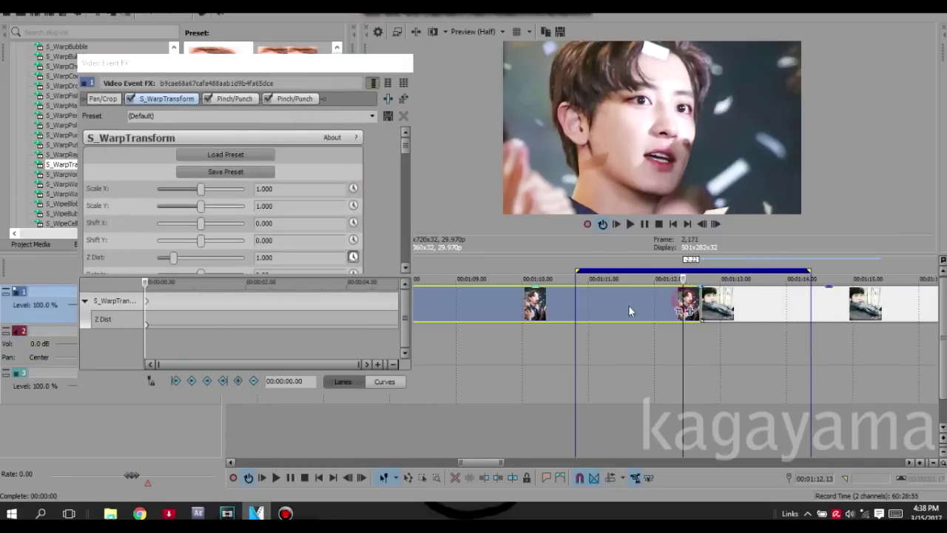
scroll(526, 299, "up", 2)
scroll(528, 302, "down", 1)
scroll(528, 303, "down", 2)
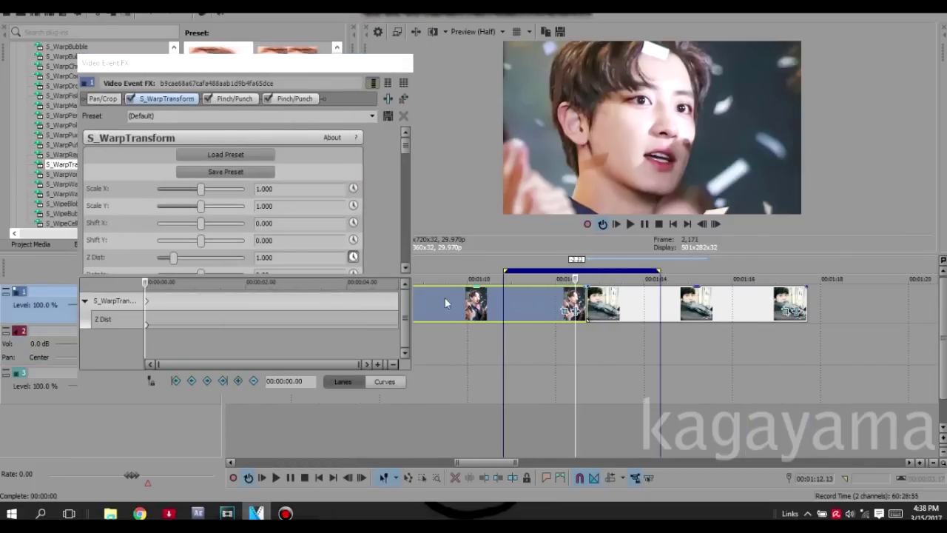
left_click_drag(470, 300, 555, 300)
left_click(554, 299)
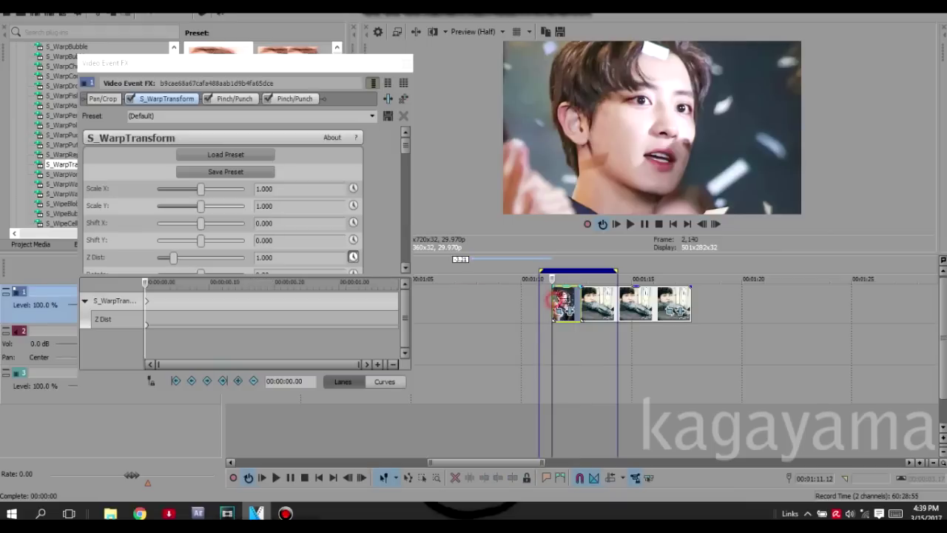
left_click_drag(691, 299, 610, 301)
scroll(648, 333, "up", 4)
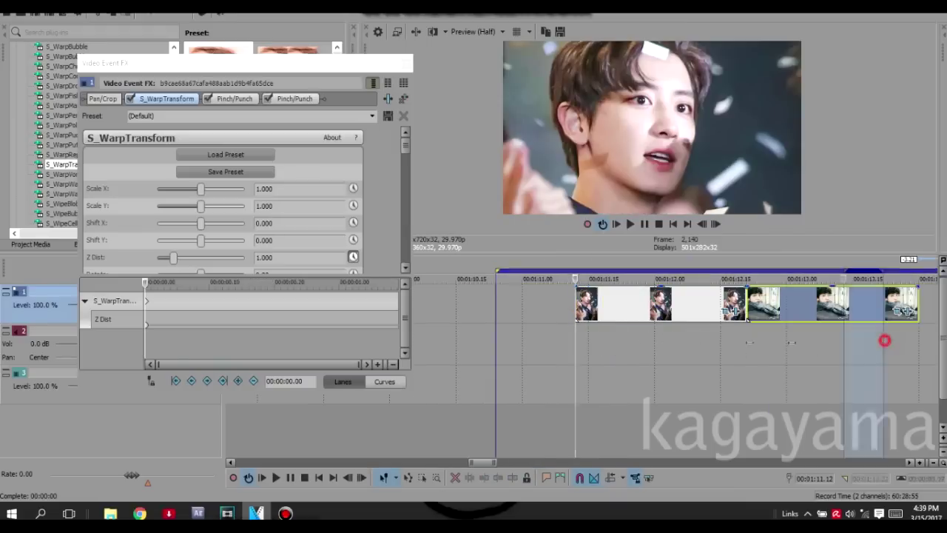
Trim the first clip's start further to about 00:01:12.00 and the second clip's end to about 00:01:13.08.
left_click_drag(883, 338, 609, 334)
left_click(639, 298)
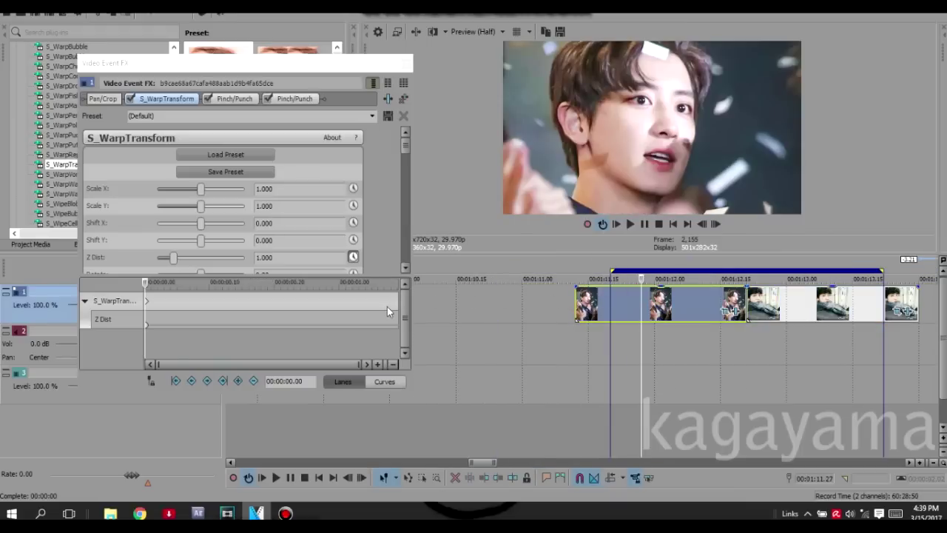
left_click_drag(577, 304, 651, 304)
left_click_drag(918, 299, 839, 300)
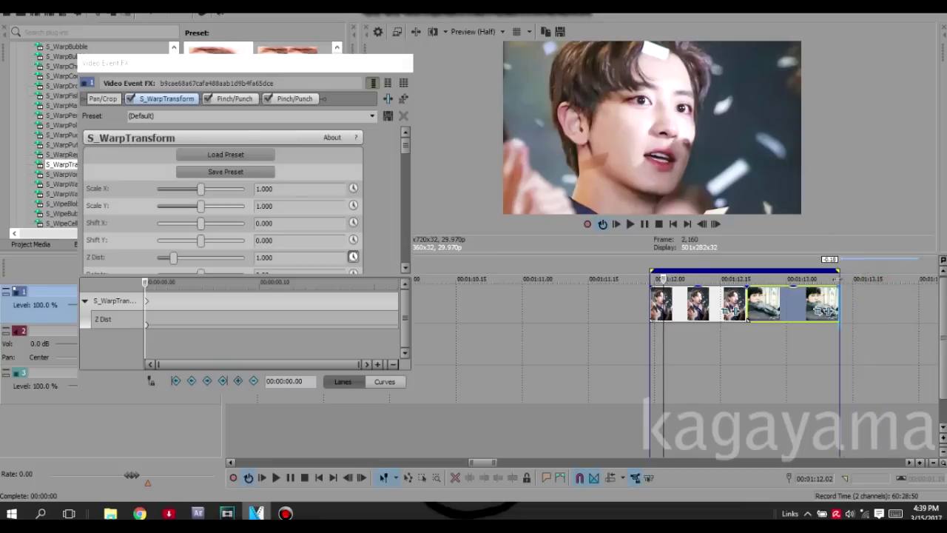
Move the initial Z Dist keyframe to 00:00:00.12 and set the effect's keyframe cursor to 00:00:00.18.
left_click_drag(345, 319, 260, 324)
left_click(261, 323)
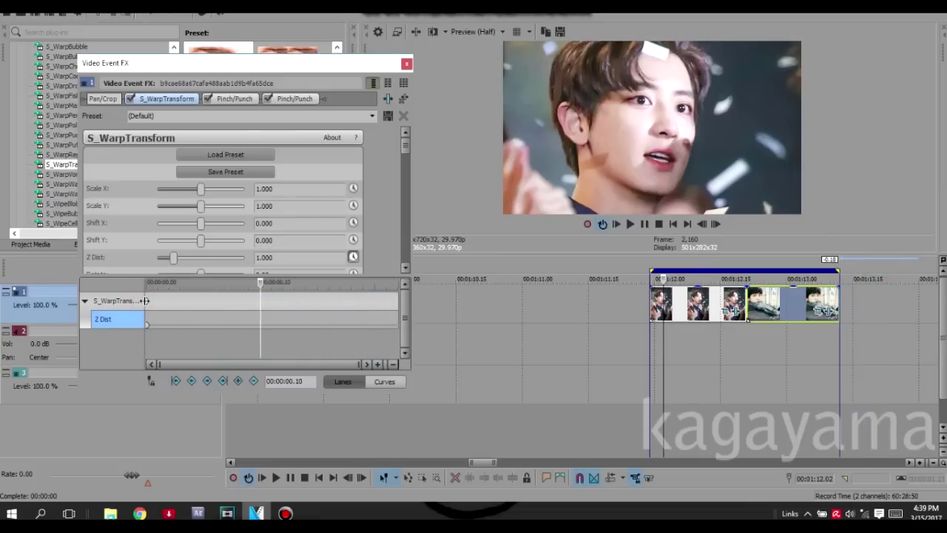
left_click_drag(145, 300, 283, 311)
mouse_move(344, 314)
left_mouse_down()
mouse_move(404, 318)
mouse_move(354, 315)
left_mouse_up()
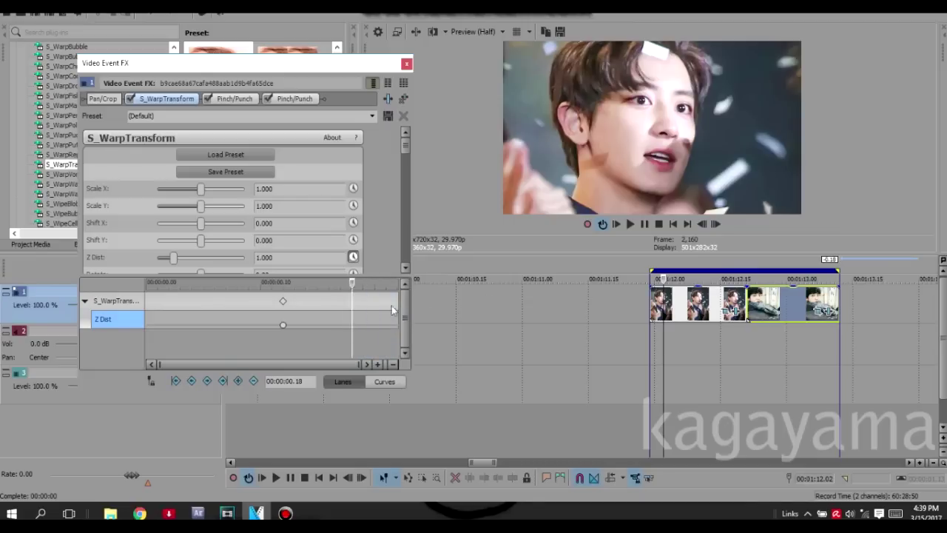
left_click_drag(282, 303, 271, 302)
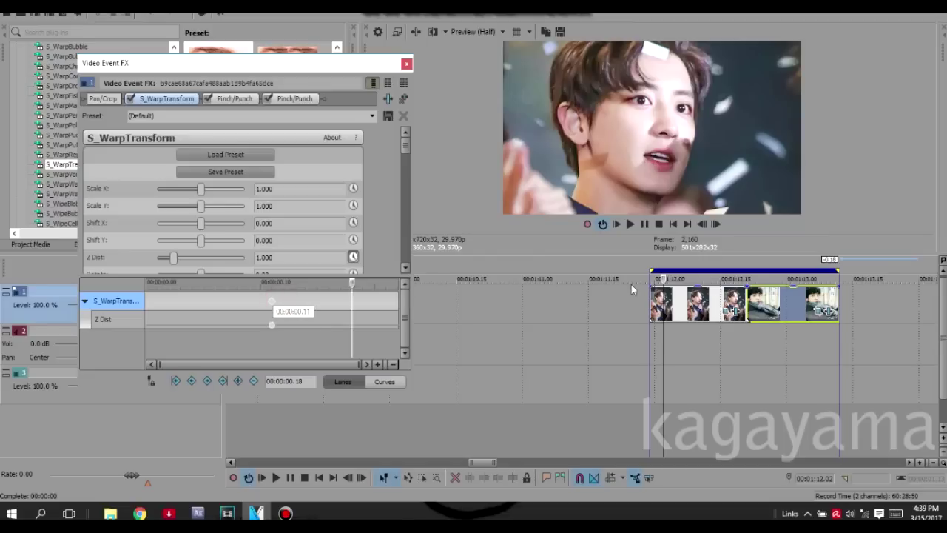
Set Z Dist to 1.167 at 00:00:00.18 and preview the last frame of the first clip before the cut.
left_click_drag(173, 257, 176, 257)
left_click(744, 298)
left_click(702, 223)
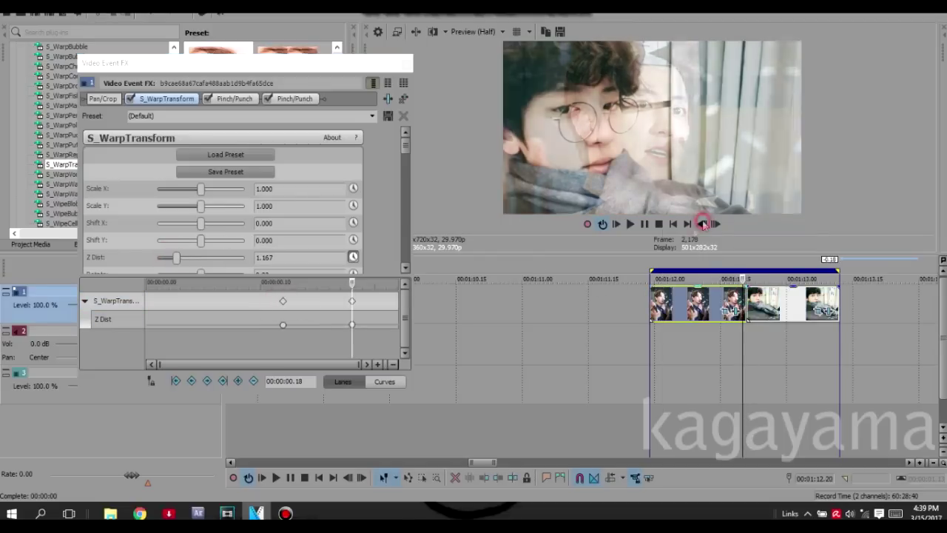
scroll(464, 272, "up", 1)
scroll(400, 312, "up", 4)
scroll(384, 330, "down", 4)
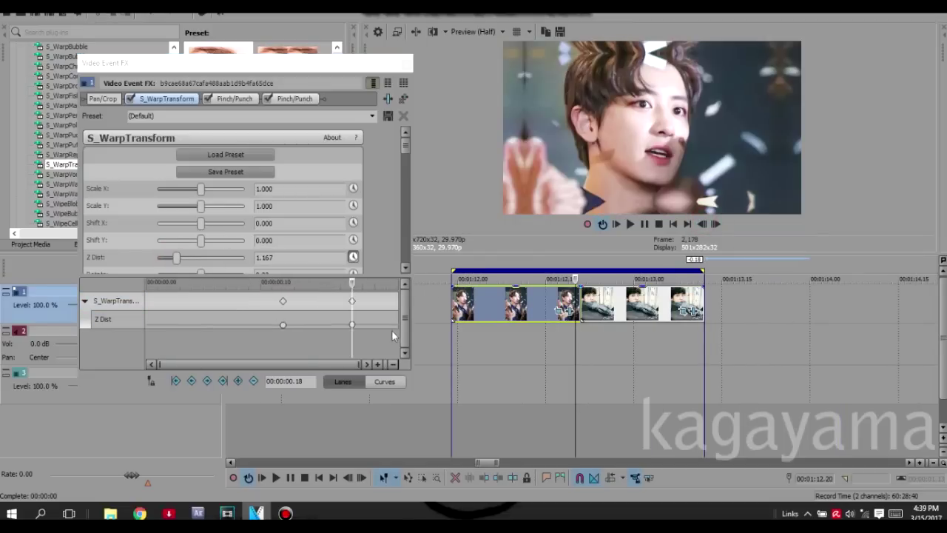
Raise Z Dist at 00:00:00.22 and set the Z Dist keyframes at 00:00:00.12 and 00:00:00.18 to Slow Fade.
left_click(388, 317)
left_click_drag(176, 258, 186, 255)
right_click(284, 326)
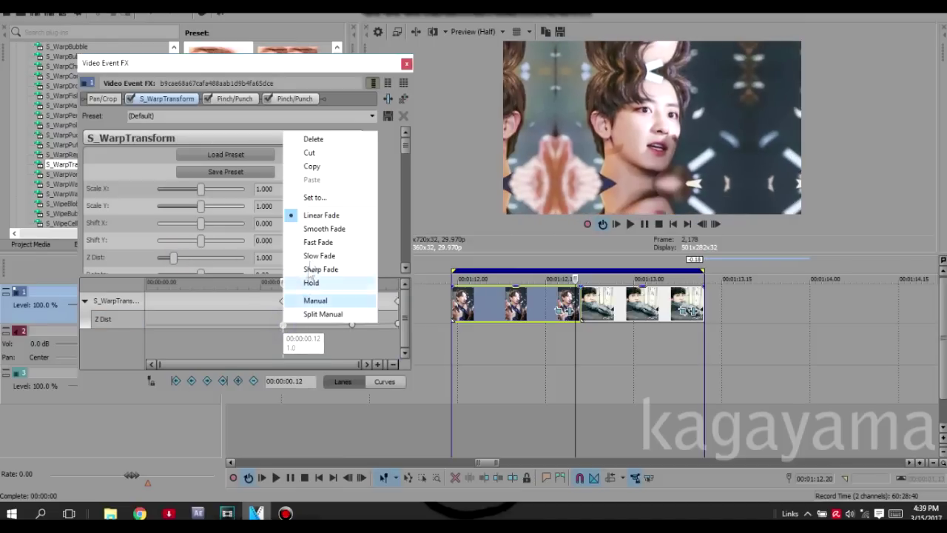
left_click(310, 251)
right_click(352, 324)
left_click(384, 253)
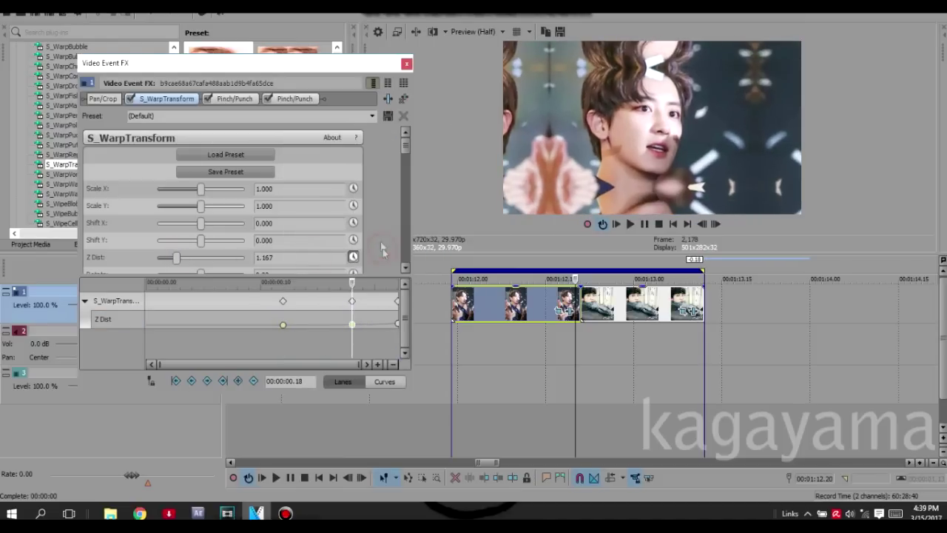
Animate the first clip's first Pinch/Punch from a start keyframe at about 00:00:00.15 to a negative Amount at 00:00:00.22.
left_click(235, 100)
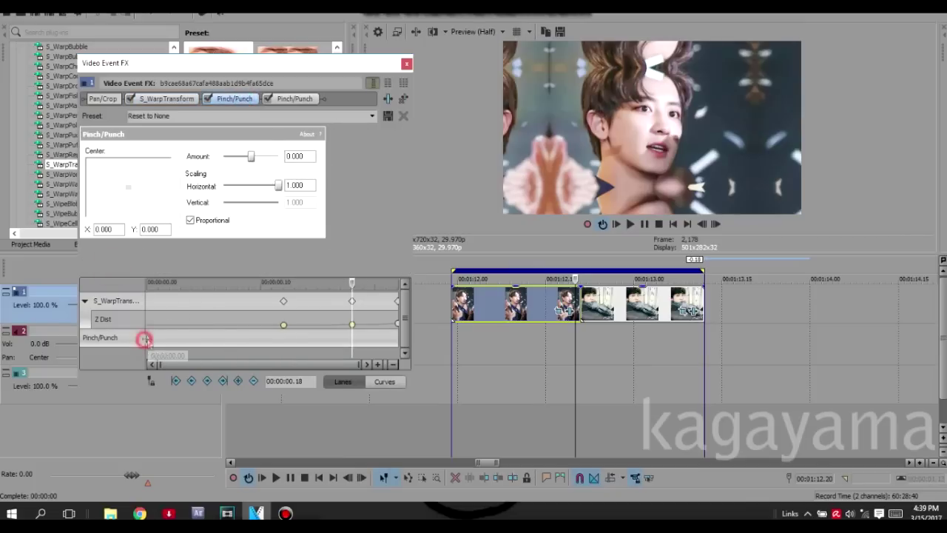
left_click(150, 338)
double_click(316, 339)
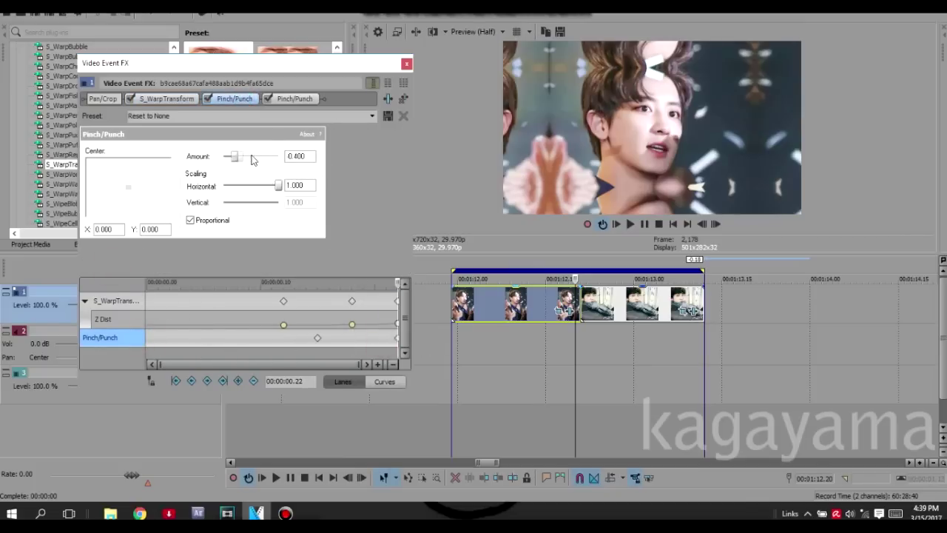
scroll(252, 156, "down", 3)
Animate the second Pinch/Punch from 00:00:00.12 to Amount -1.000 at 00:00:00.22, and shift the first Pinch/Punch's start keyframe to 00:00:00.16.
left_click(303, 101)
left_click(103, 265)
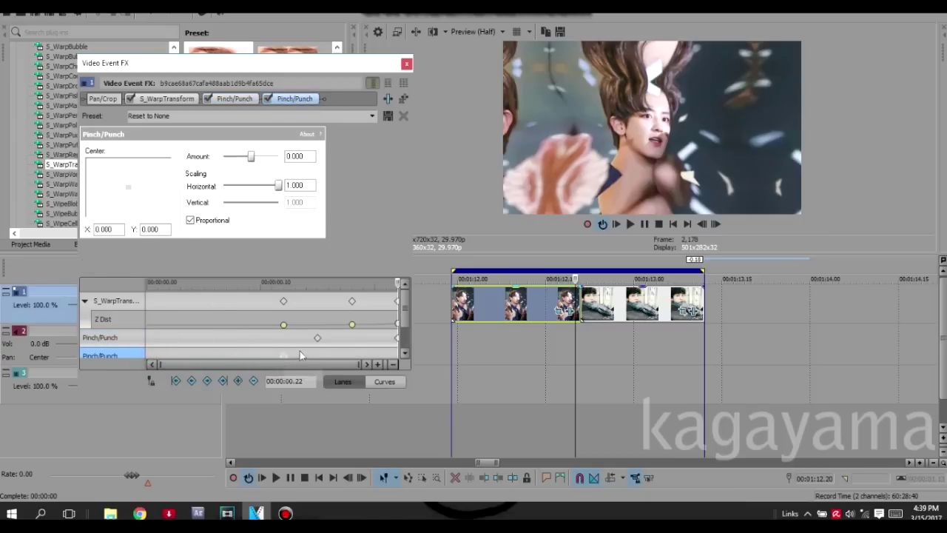
left_click(319, 338)
left_click(319, 352)
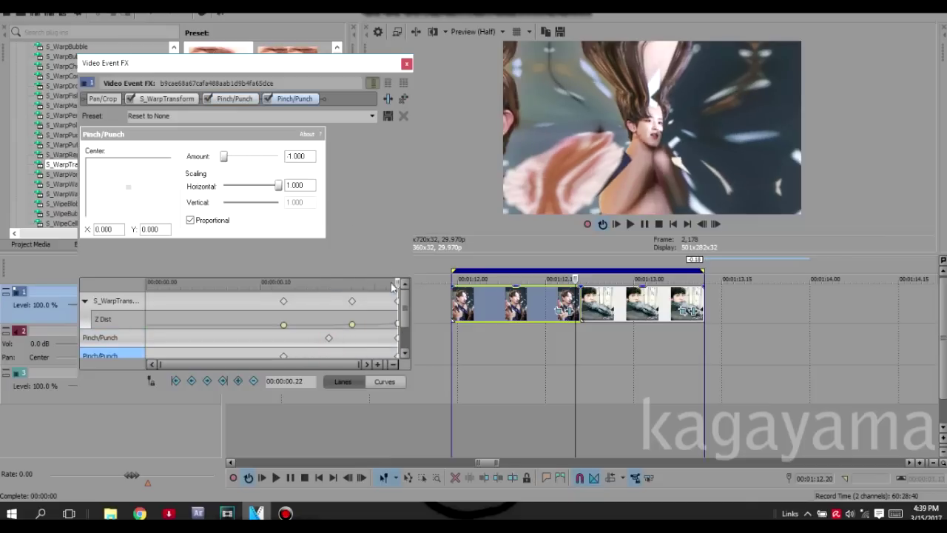
scroll(400, 323, "down", 1)
left_click(265, 157)
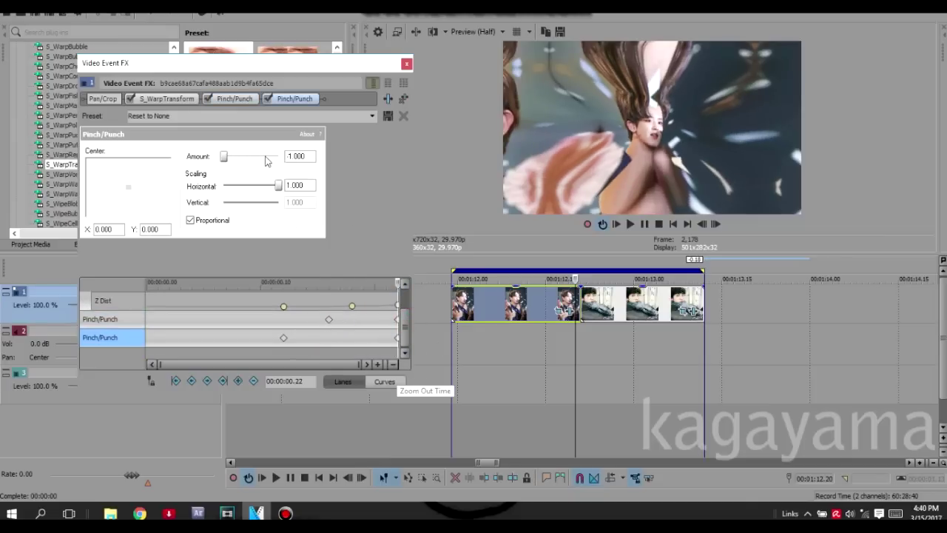
Set the start keyframes of both Pinch/Punch effects to Slow Fade and close the first clip's effects window.
left_click(283, 337)
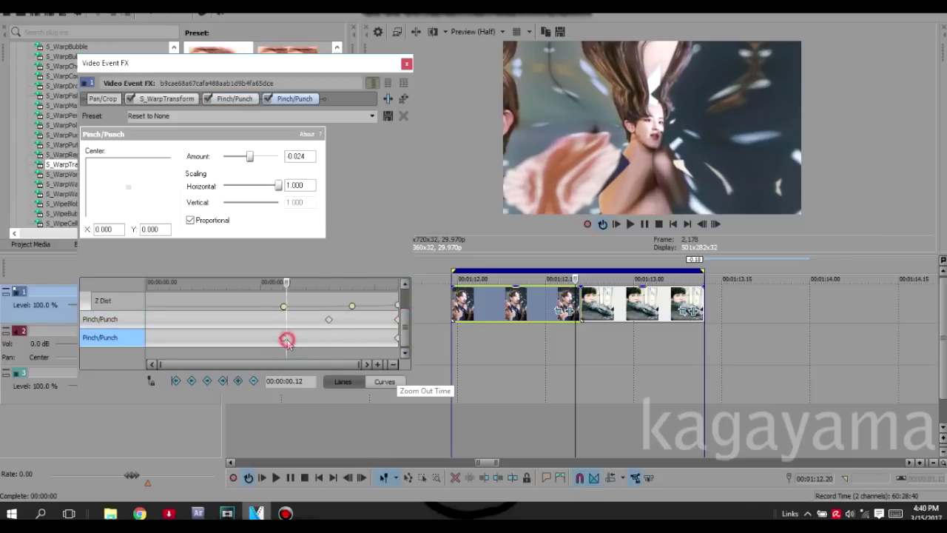
right_click(282, 337)
left_click(300, 273)
left_click(331, 319)
right_click(331, 319)
left_click(360, 255)
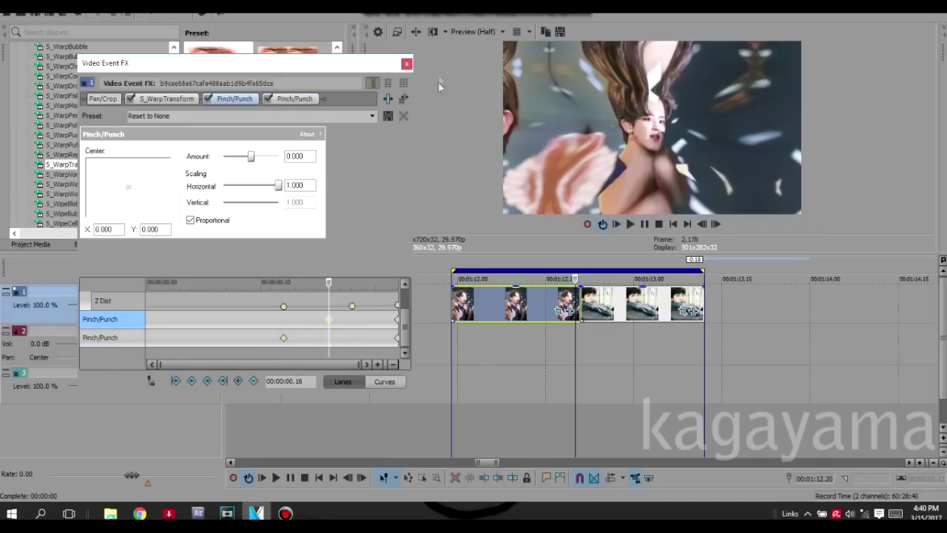
left_click(407, 66)
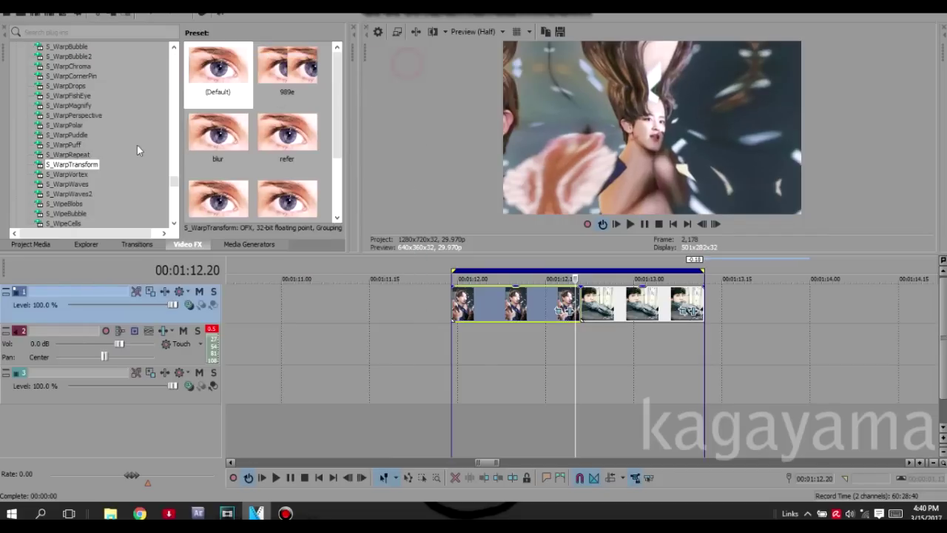
Apply the default S_WarpFishEye effect to the first clip and set its Amount to 0.00.
left_click(82, 96)
left_click_drag(219, 70, 491, 303)
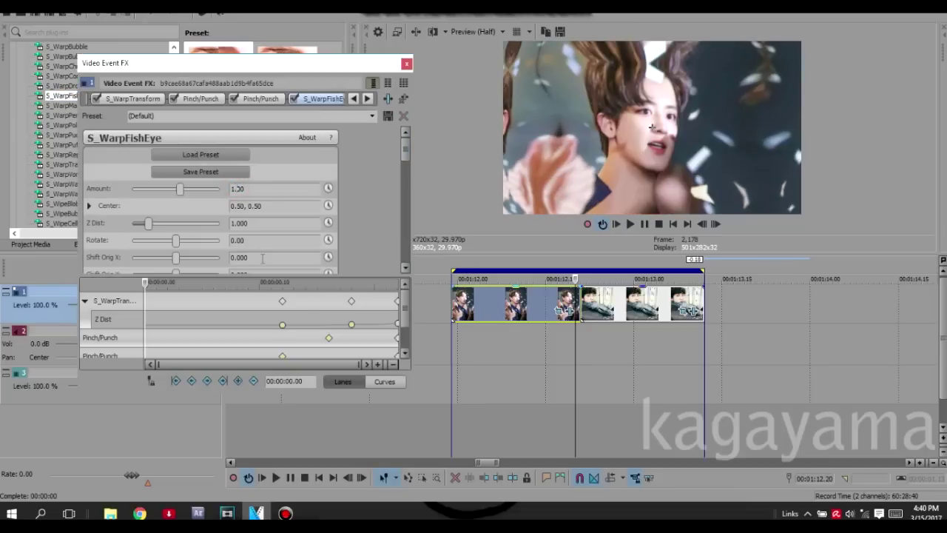
key("Return")
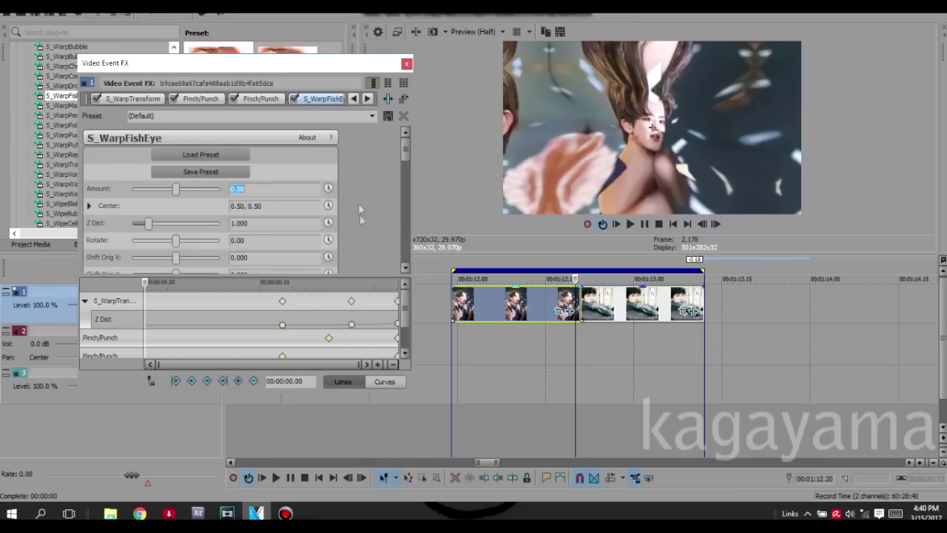
Animate the fisheye Amount from 0.00 at 00:00:00.12 to a negative value at 00:00:00.22, with Slow Fade on the first keyframe.
scroll(405, 302, "down", 1)
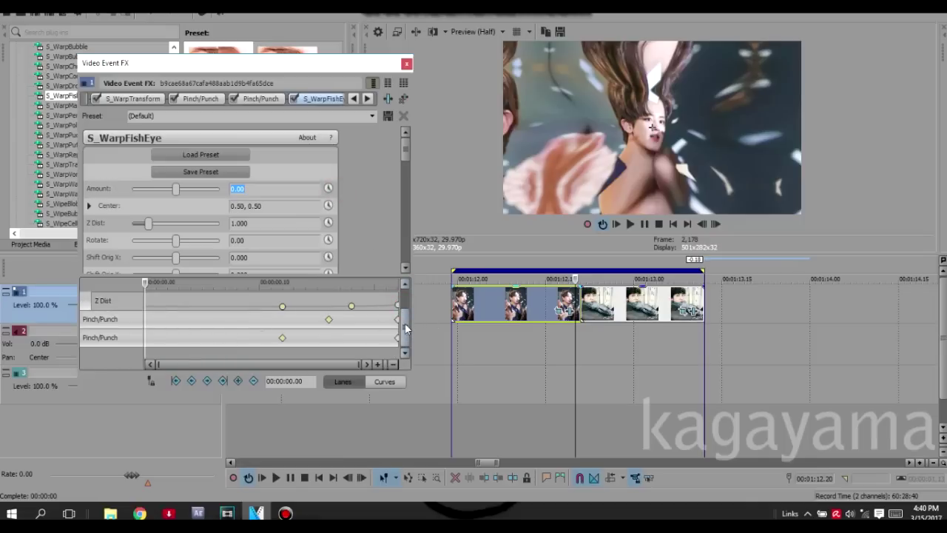
left_click(331, 187)
left_click_drag(406, 313, 411, 362)
left_click_drag(148, 321, 283, 330)
left_click(395, 323)
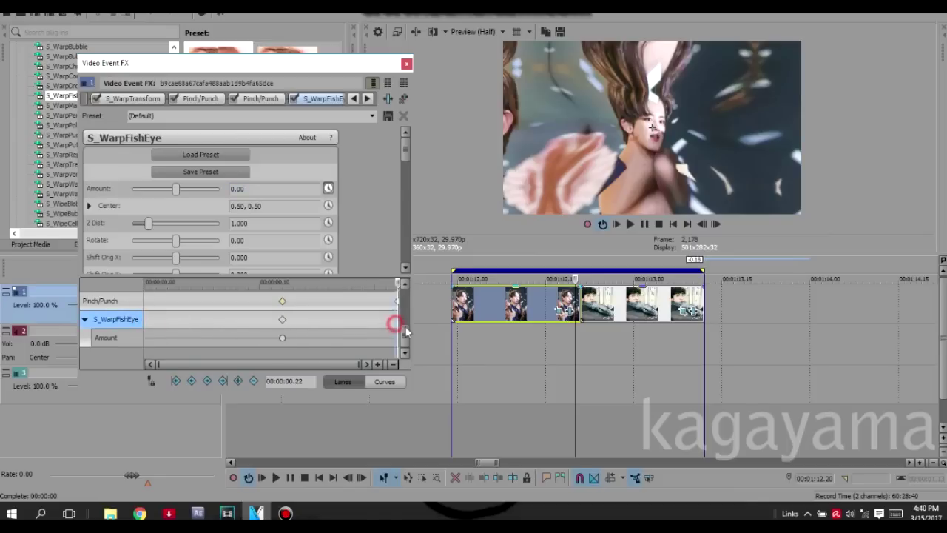
scroll(186, 187, "down", 9)
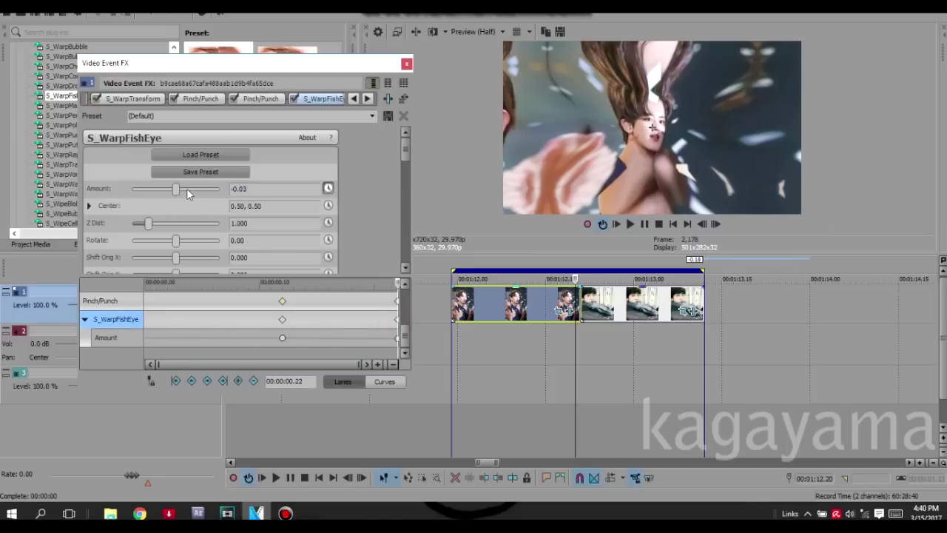
left_click(282, 338)
right_click(282, 337)
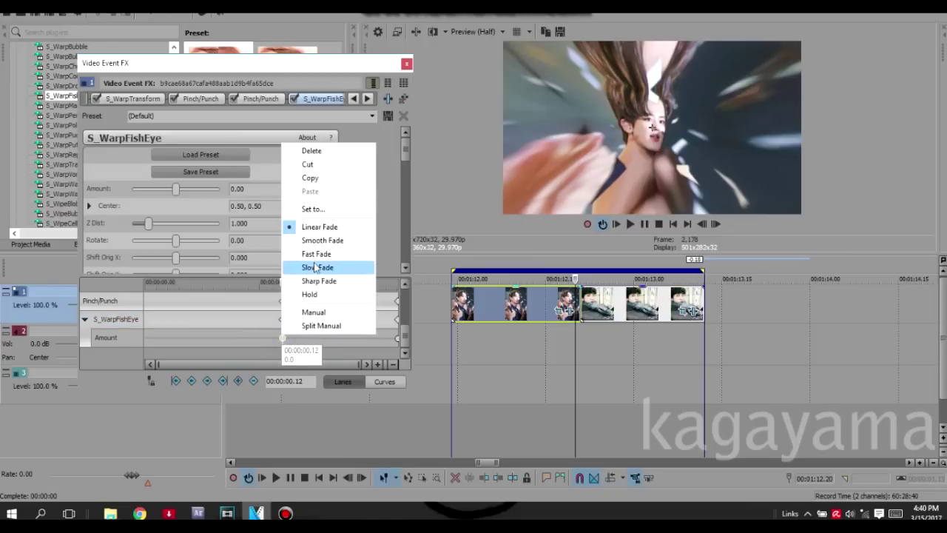
left_click(326, 266)
Move the second clip one frame earlier so it overlaps the first, and shorten the loop region to the clip's end.
left_click(703, 224)
scroll(658, 324, "up", 3)
left_click(649, 315)
scroll(634, 313, "down", 3)
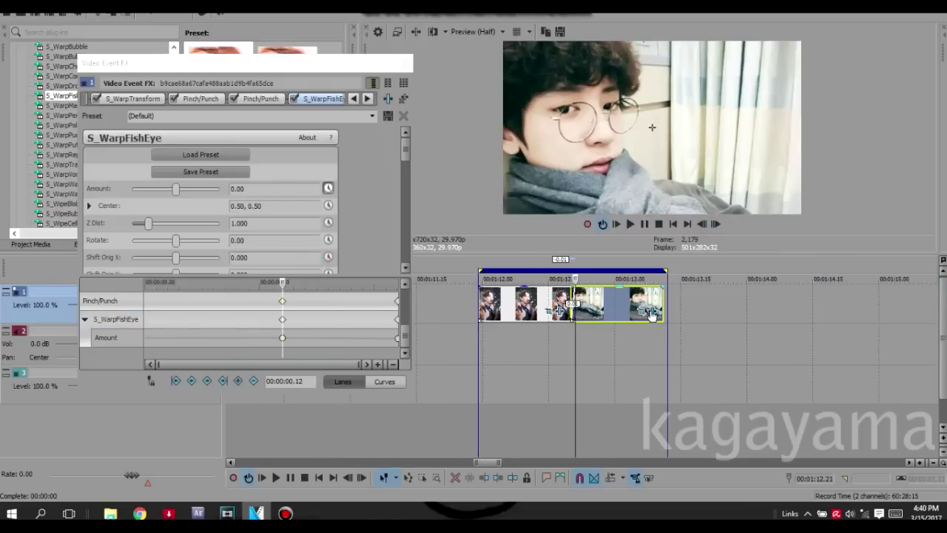
left_click(651, 310)
scroll(629, 296, "up", 4)
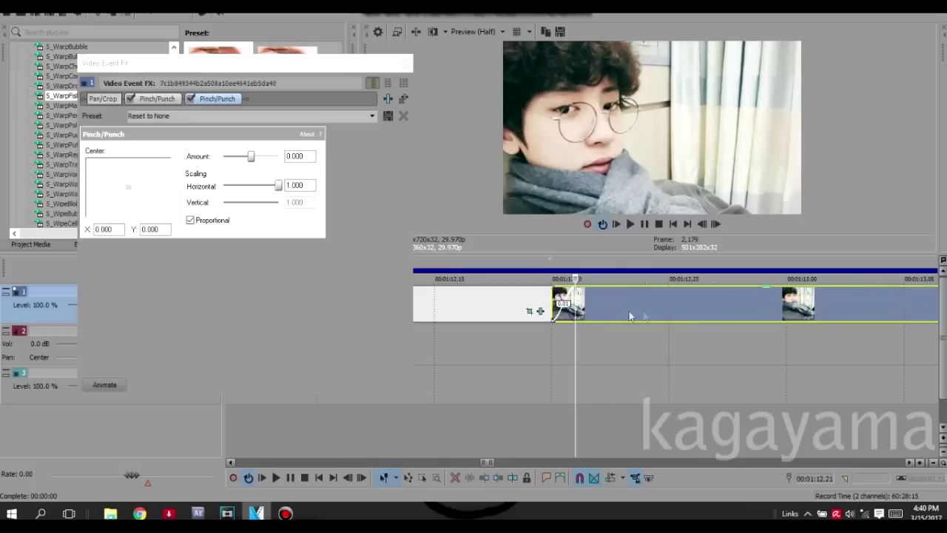
scroll(606, 305, "down", 4)
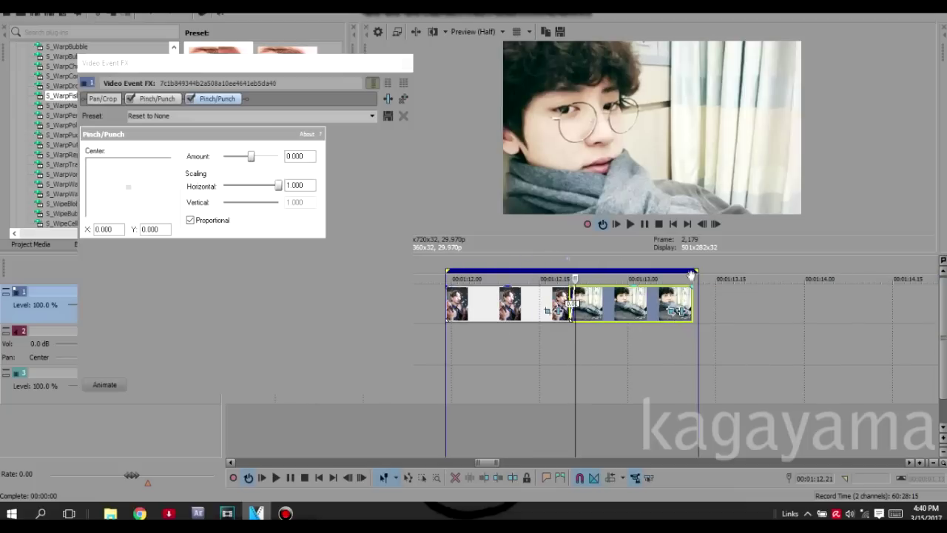
left_click_drag(697, 271, 692, 271)
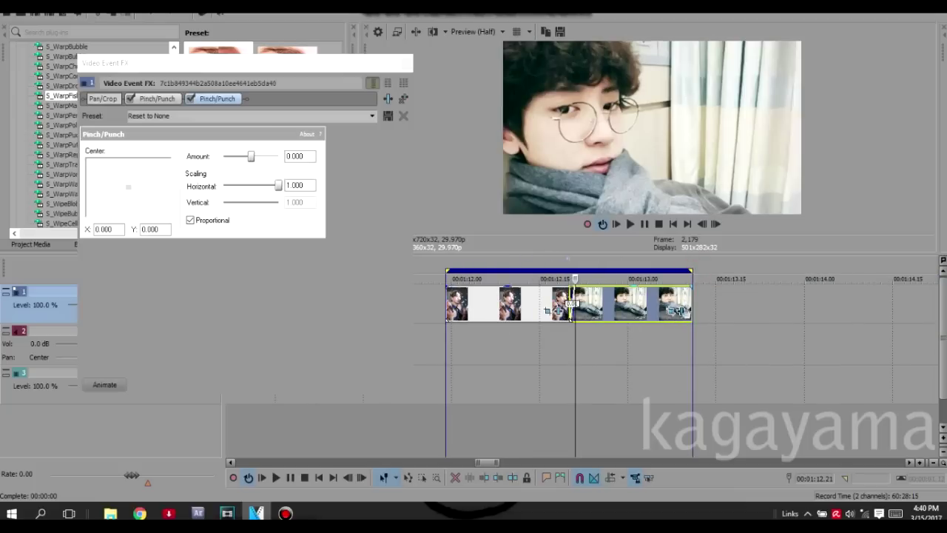
left_click(402, 63)
Apply the S_WarpTransform effect with the "refer" preset to the second clip.
scroll(82, 111, "down", 2)
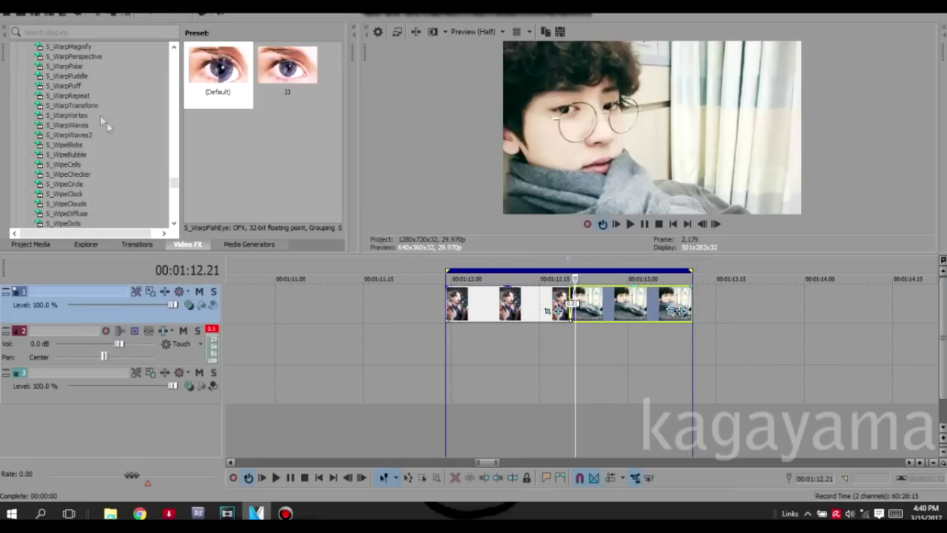
left_click(93, 108)
left_click(227, 68)
left_click_drag(289, 144, 569, 305)
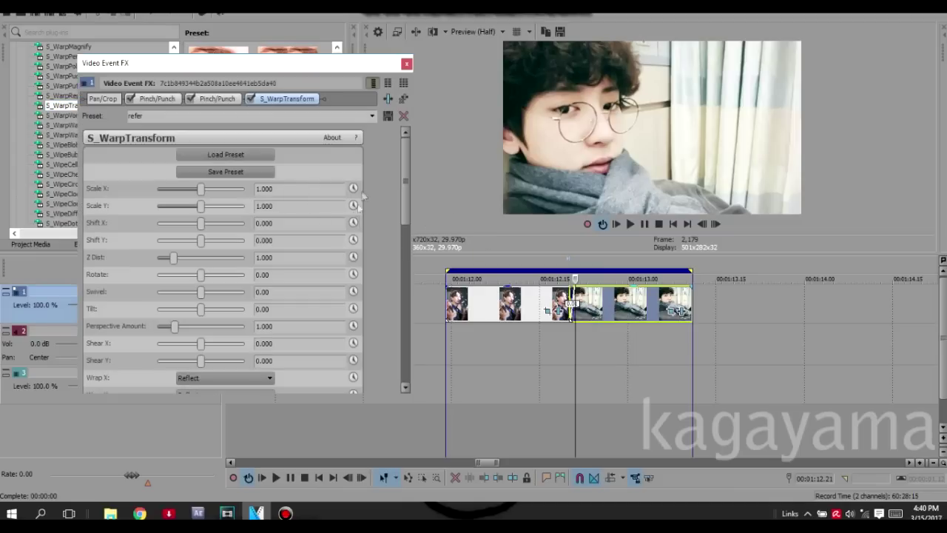
Enable keyframe animation for Z Dist and move S_WarpTransform ahead of both Pinch/Punch effects in the second clip's chain.
left_click(355, 256)
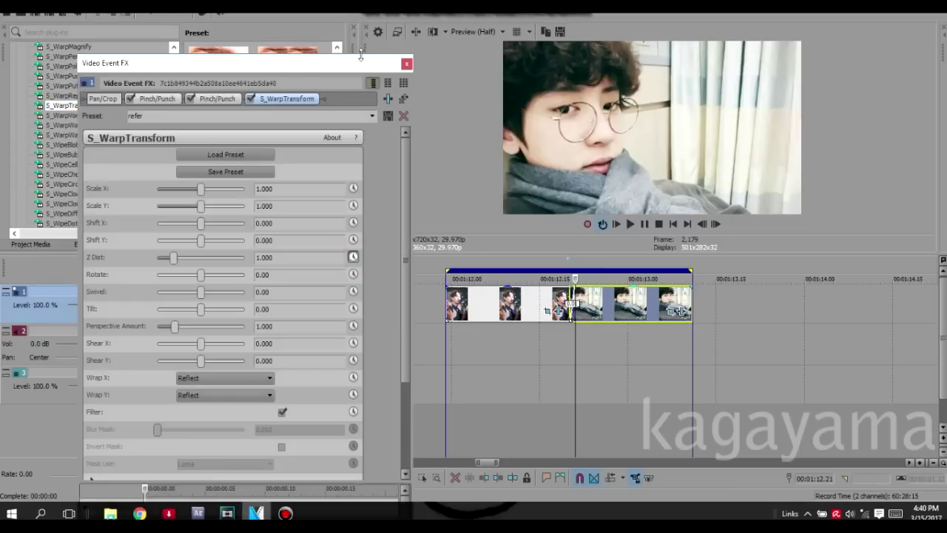
left_click_drag(362, 61, 381, 47)
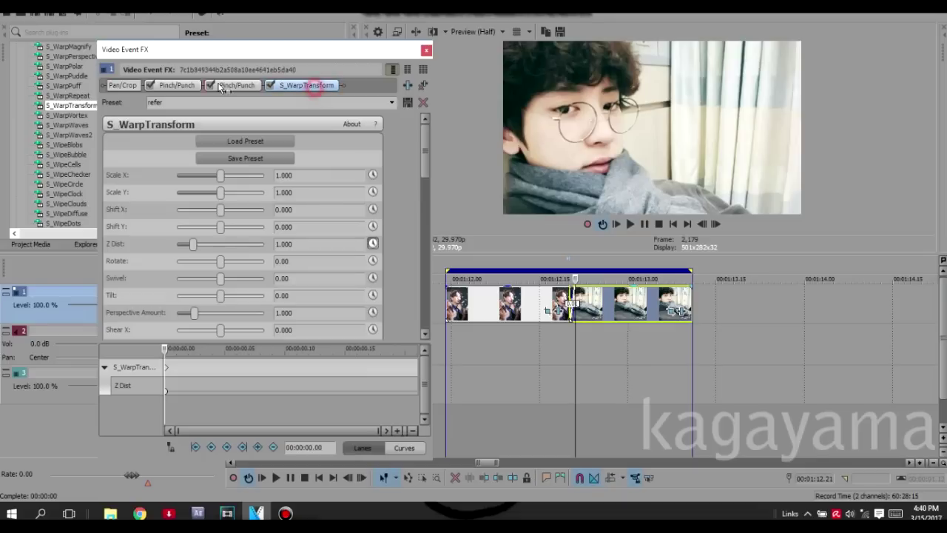
left_click_drag(167, 85, 168, 86)
Move the initial Z Dist keyframe to about 00:00:00.13, then set Z Dist to about 1.467 at 00:00:00.00 and 1.067 at 00:00:00.05.
left_click_drag(164, 367, 321, 370)
left_click_drag(191, 244, 201, 246)
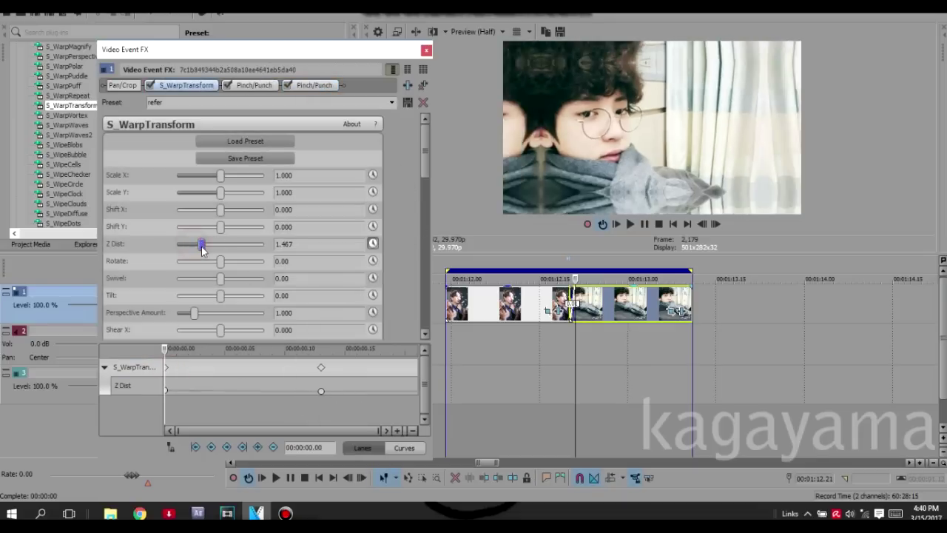
left_click(182, 373)
left_click_drag(195, 373, 226, 368)
left_click(225, 368)
left_click_drag(200, 244, 194, 243)
Change the fade type of the Z Dist keyframe at 00:00:00.00 and set the one at 00:00:00.05 to Fast Fade.
left_click(166, 390)
right_click(166, 390)
left_click(215, 290)
right_click(227, 390)
left_click(255, 296)
right_click(226, 390)
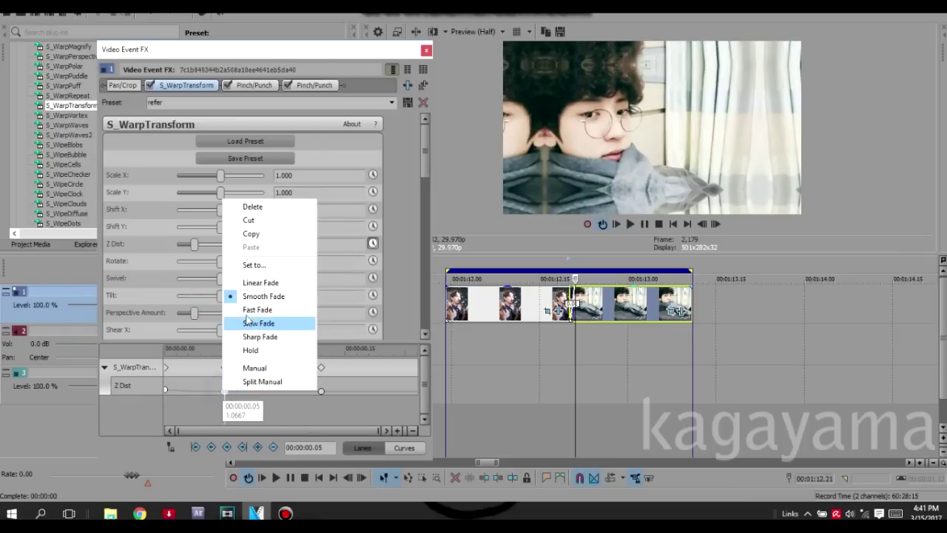
left_click(248, 321)
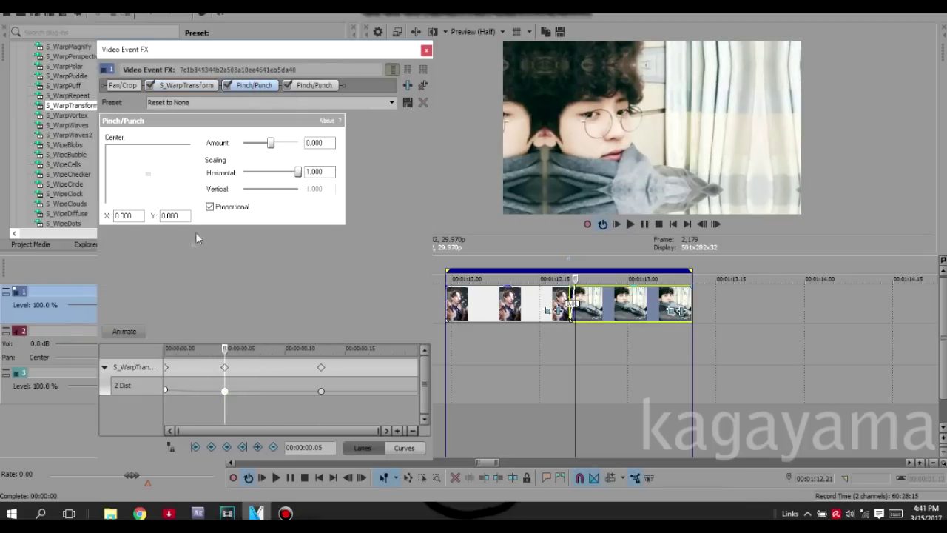
Animate the second clip's first Pinch/Punch from Amount -1.000 at 00:00:00.00 with Fast Fade to 0.000 at about 00:00:00.10.
left_click(133, 330)
left_click(126, 404)
left_click_drag(226, 405, 166, 405)
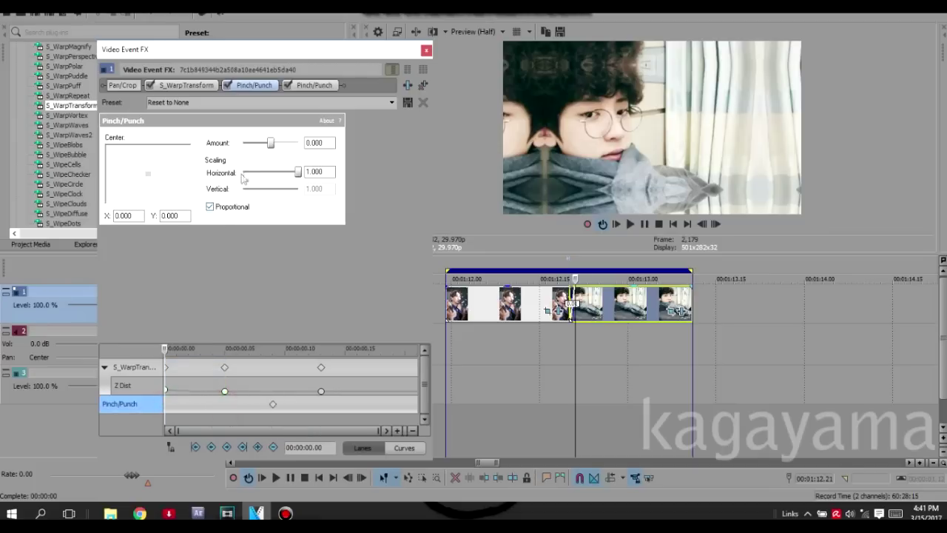
left_click(252, 147)
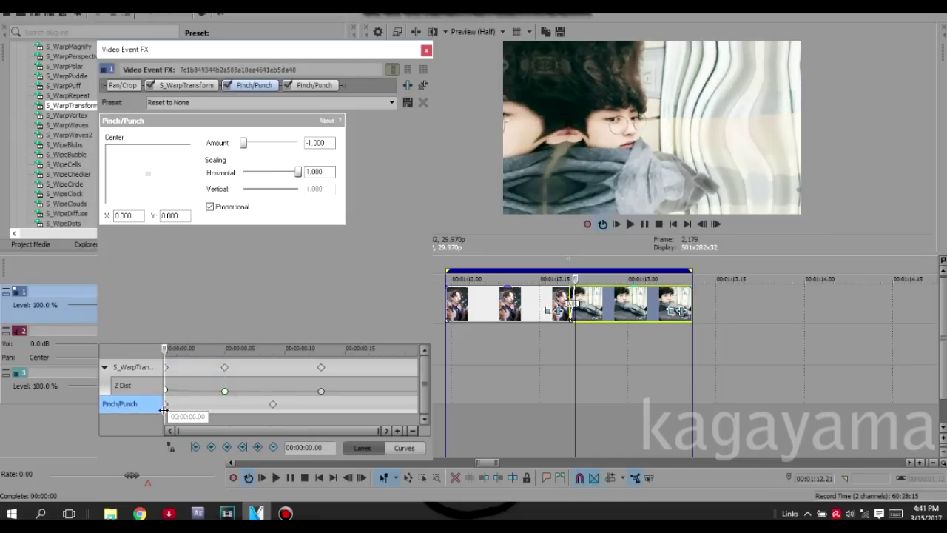
right_click(166, 403)
left_click(195, 335)
Animate the second clip's second Pinch/Punch from Amount -0.800 at 00:00:00.00 with Fast Fade to 0.000 at about 00:00:00.06.
left_click(314, 85)
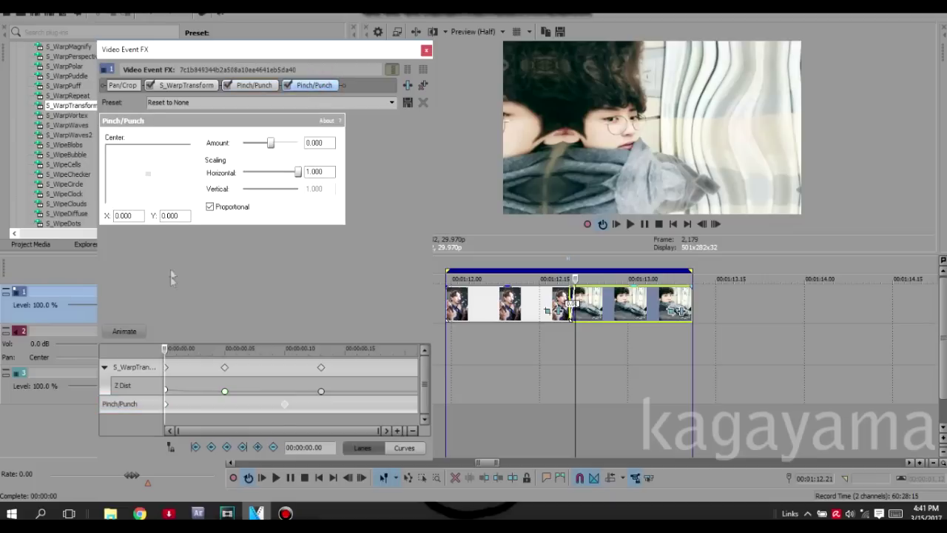
left_click(137, 331)
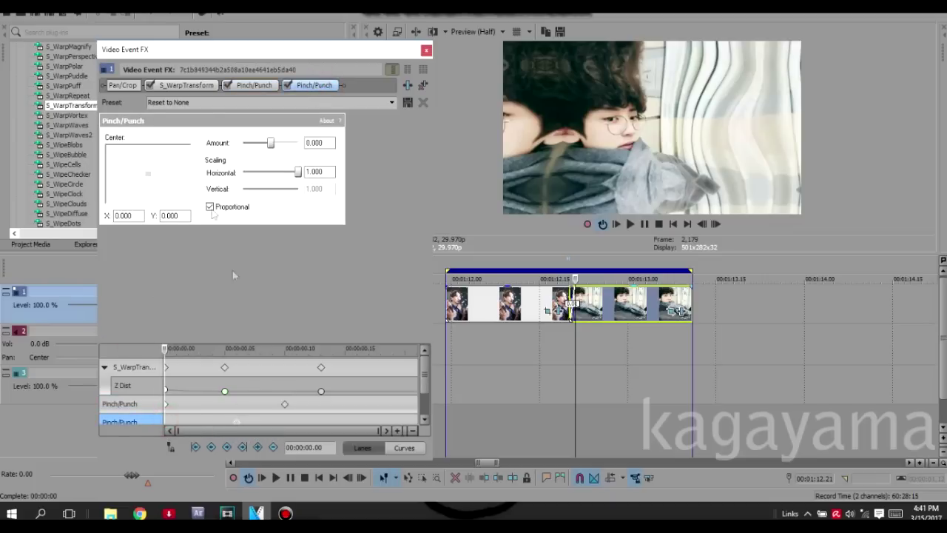
left_click_drag(255, 147, 253, 150)
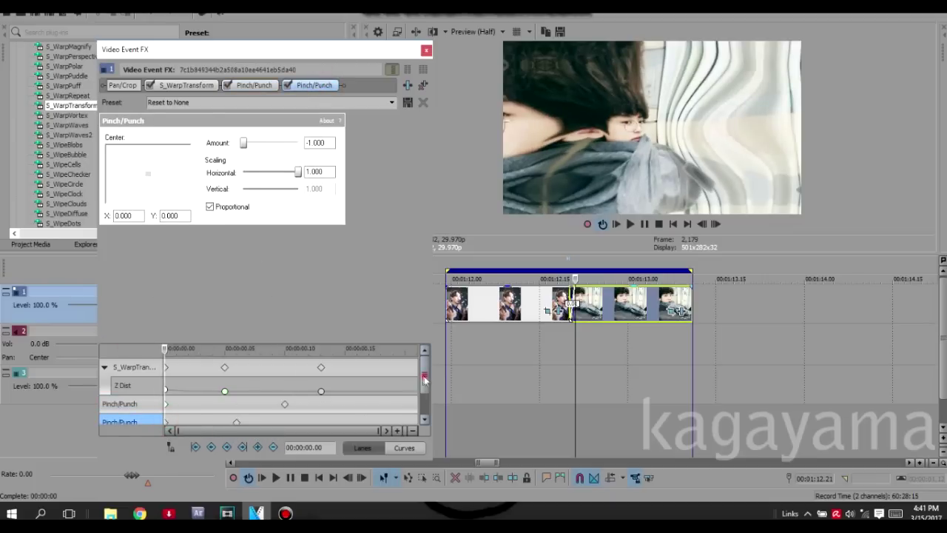
scroll(423, 377, "down", 1)
left_click_drag(245, 150, 250, 150)
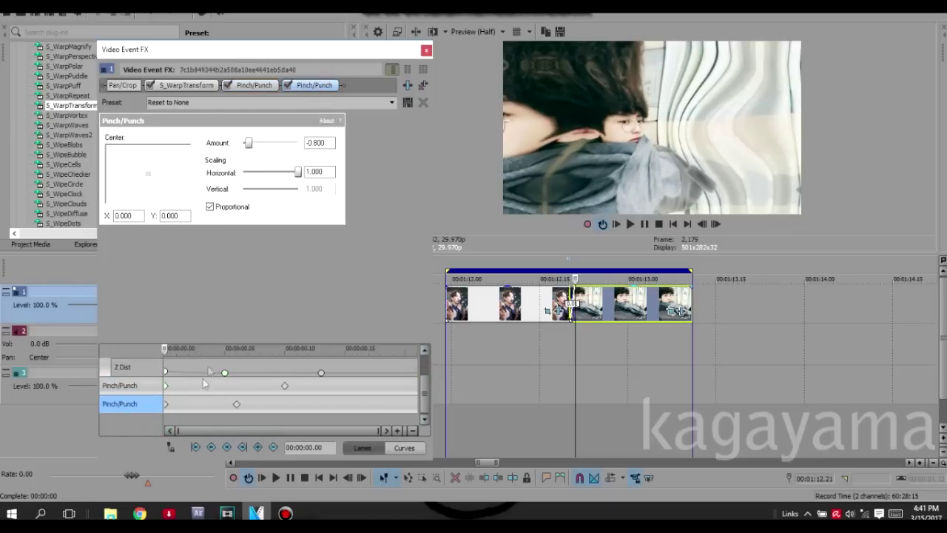
right_click(165, 406)
left_click(201, 328)
left_click(426, 50)
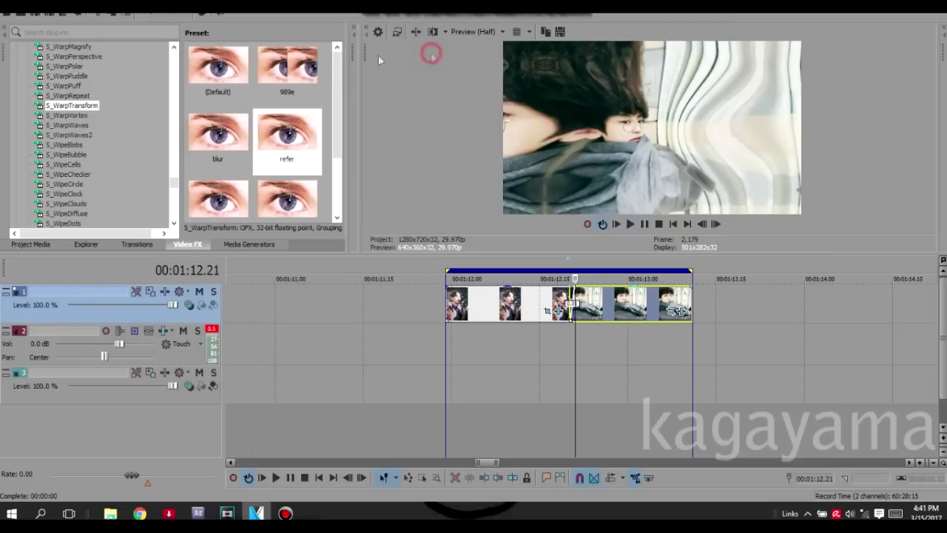
Add the S_WarpFishEye effect with the JJ preset to the second clip.
scroll(109, 88, "up", 2)
left_click(78, 94)
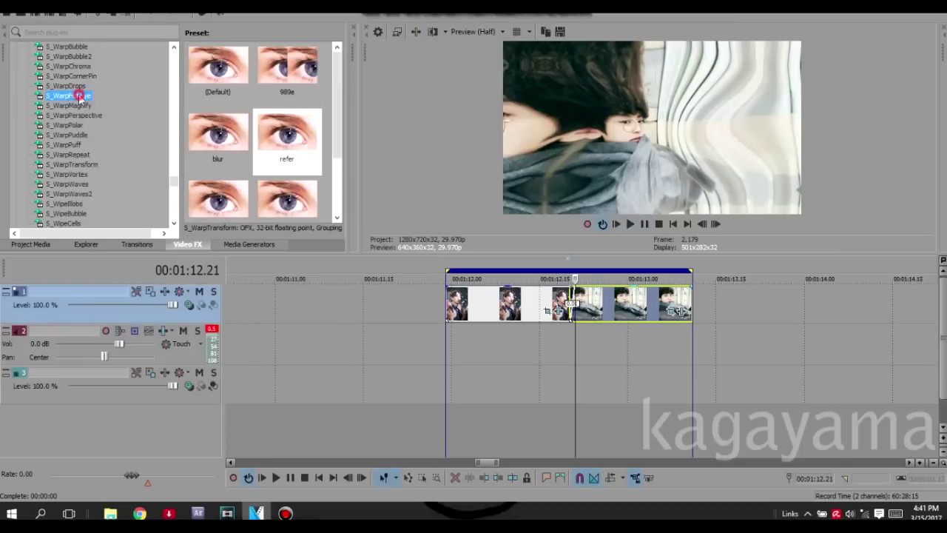
left_click_drag(287, 74, 602, 298)
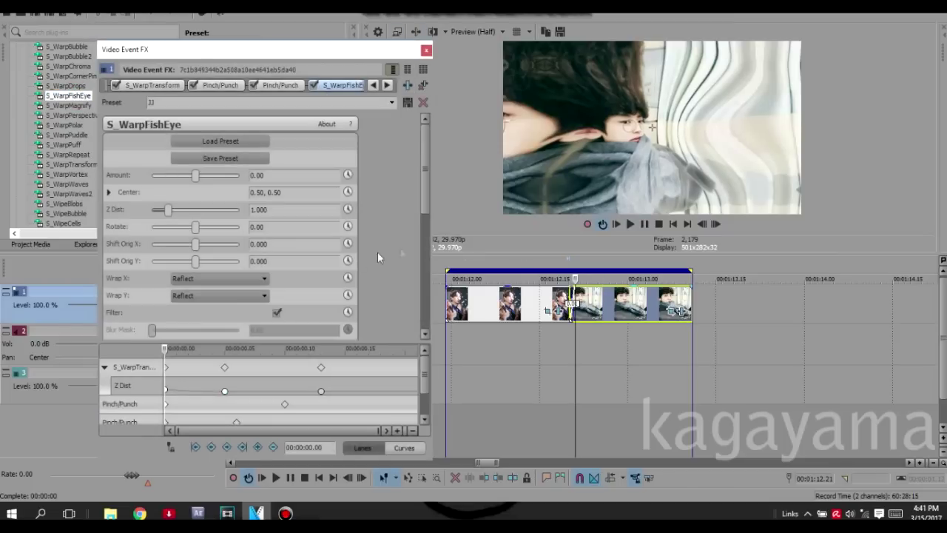
Animate the second clip's S_WarpFishEye Amount from -0.15 at 00:00:00.00 with Fast Fade to 0.00 at about 00:00:00.09.
left_click_drag(429, 375, 276, 393)
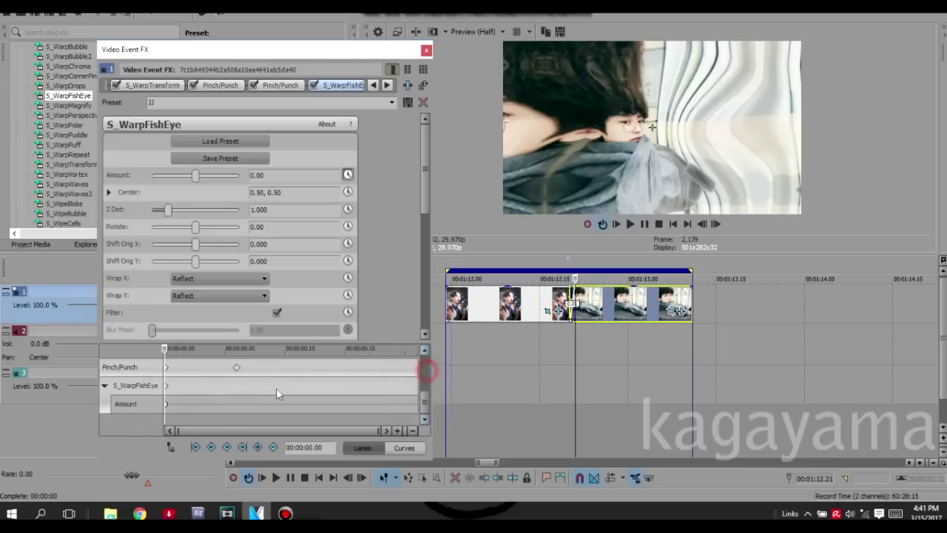
left_click_drag(165, 386, 271, 388)
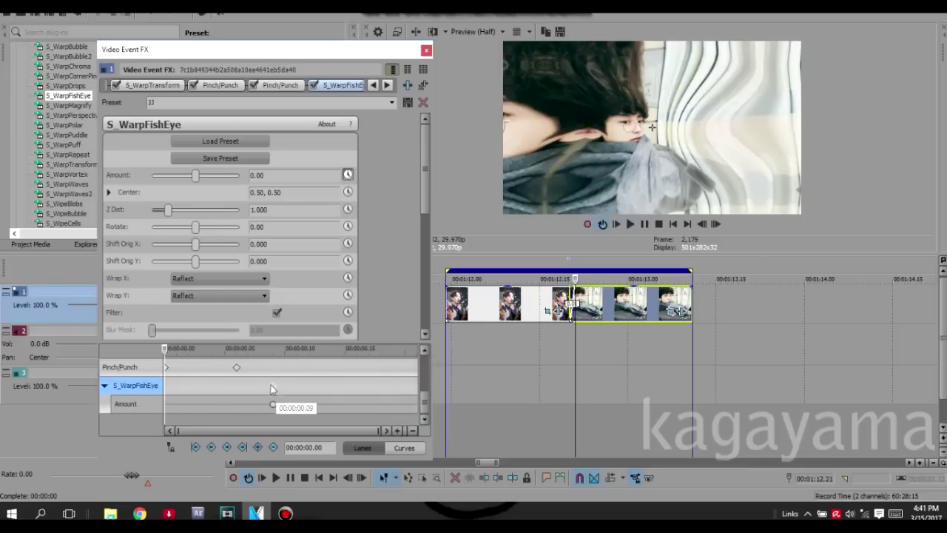
left_click_drag(195, 179, 194, 179)
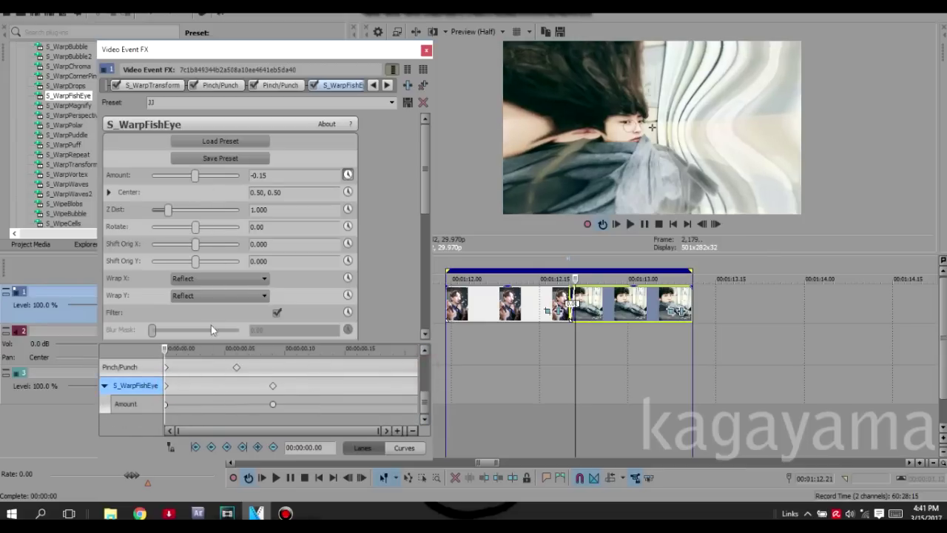
right_click(166, 407)
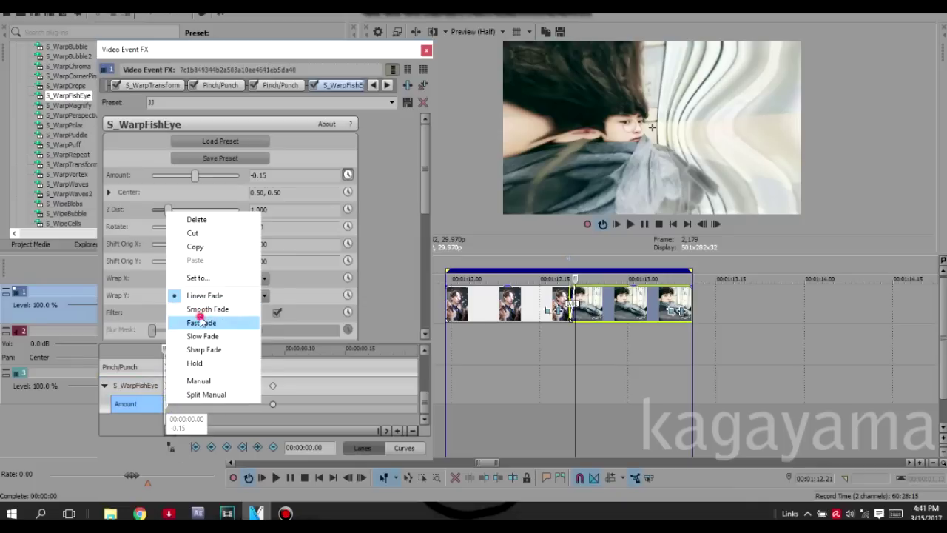
left_click(197, 322)
Play back the transition between the two clips from about 00:01:12.08 to review the fisheye warp.
left_click(499, 354)
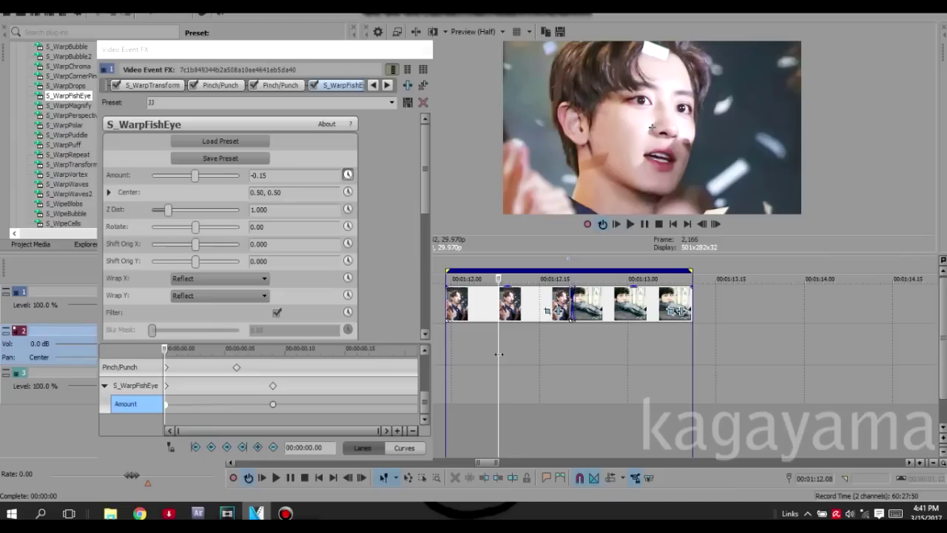
key("space")
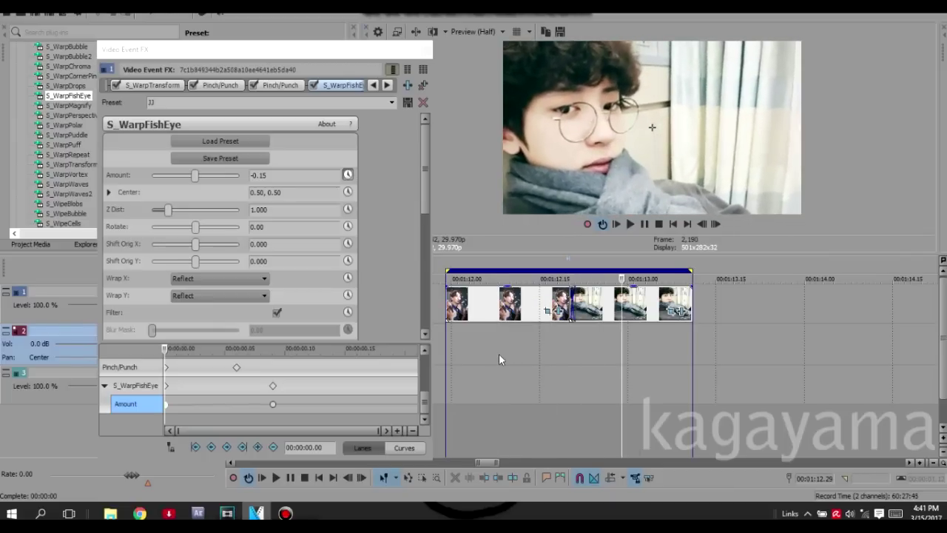
key("space")
key("space")
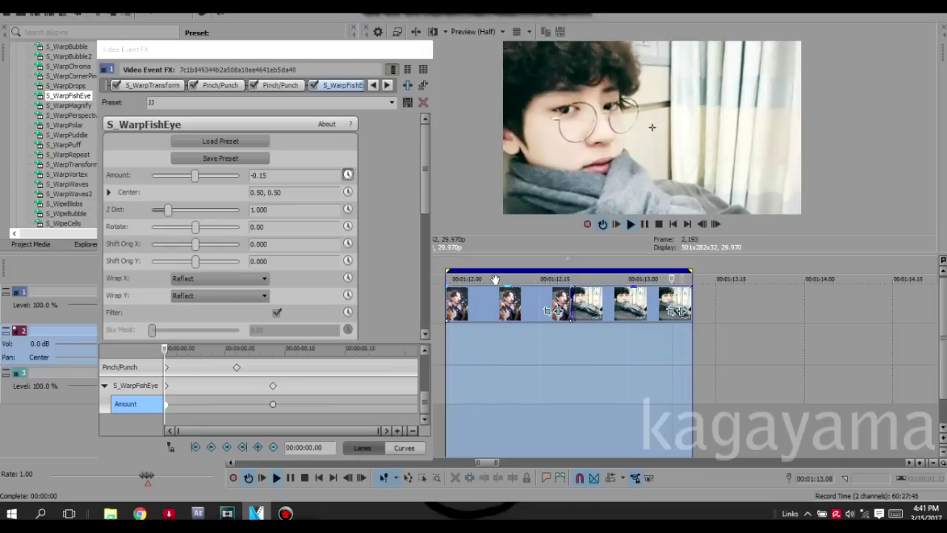
key("space")
Narrow the loop region to 00:01:12.10 through 00:01:13.03 around the cut and play it.
left_click_drag(447, 270, 509, 271)
left_click_drag(691, 271, 643, 271)
key("space")
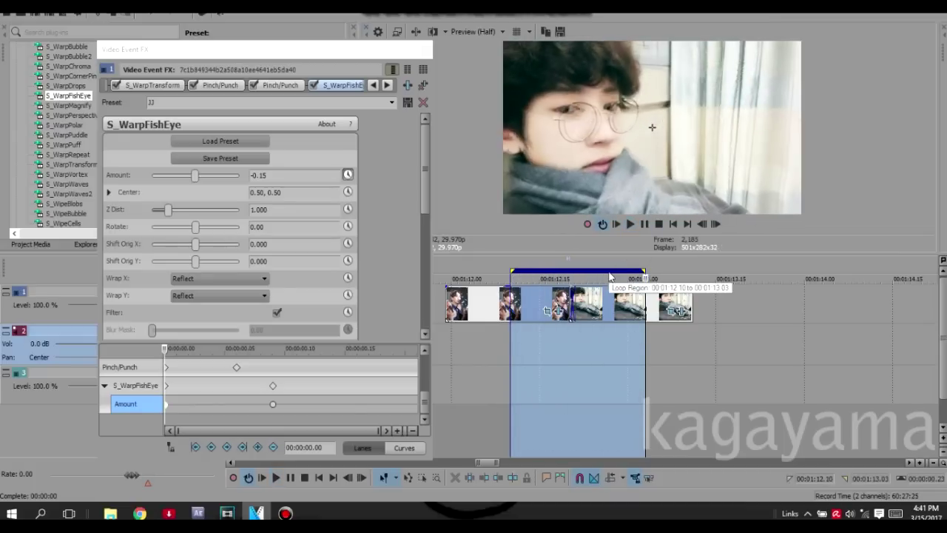
Set the first clip's S_WarpFishEye Amount to about -0.12 at its ending keyframe, 00:00:00.22.
left_click(535, 340)
left_click_drag(535, 332, 565, 335)
left_click(548, 310)
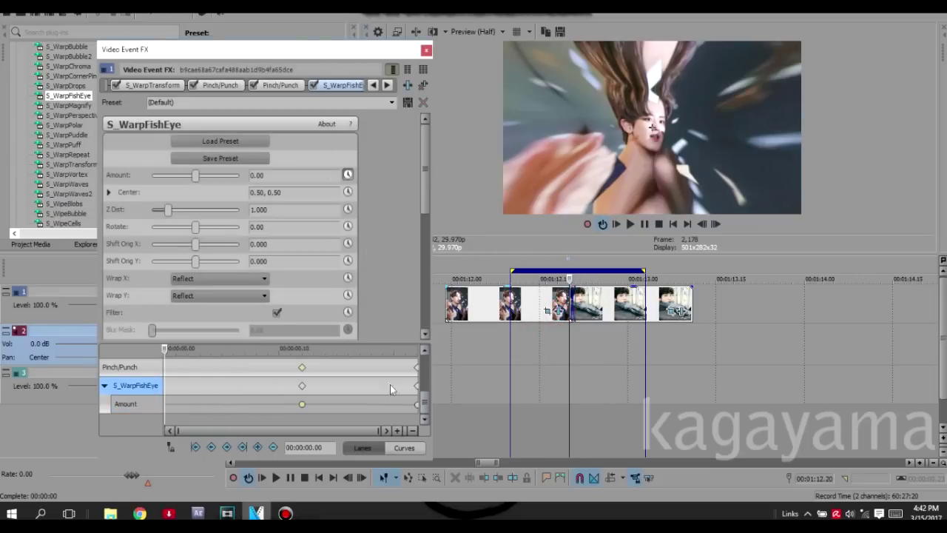
left_click_drag(195, 175, 199, 174)
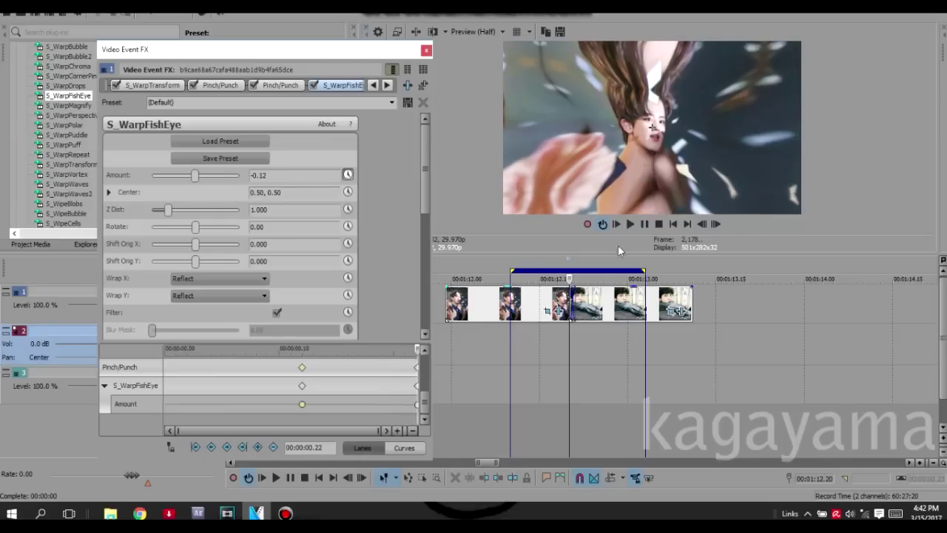
Set the second clip's S_WarpFishEye Amount to about -0.05 at its 00:00:00.00 keyframe.
left_click(717, 225)
left_click(681, 312)
left_click(167, 383)
left_click(190, 402)
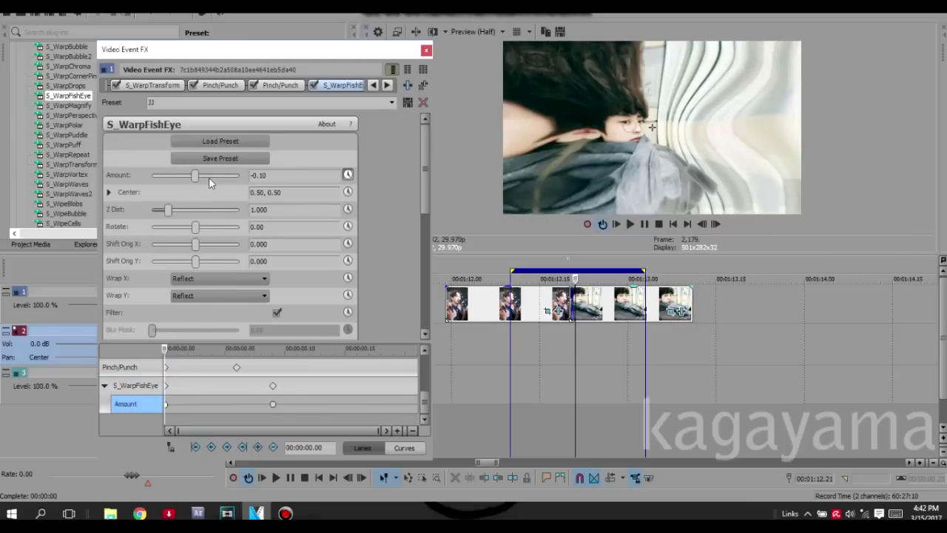
Play the looped transition repeatedly to review the adjusted fisheye warp across both clips.
left_click(513, 350)
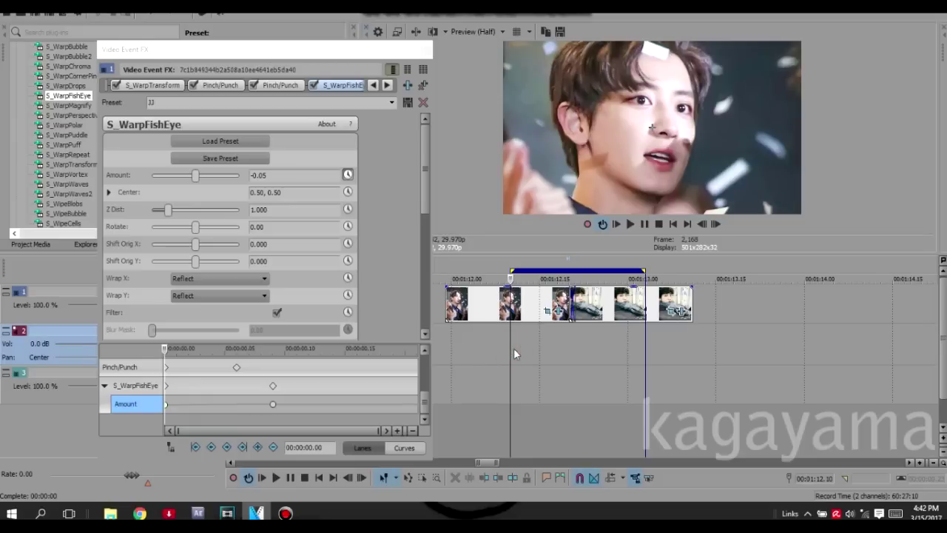
key("space")
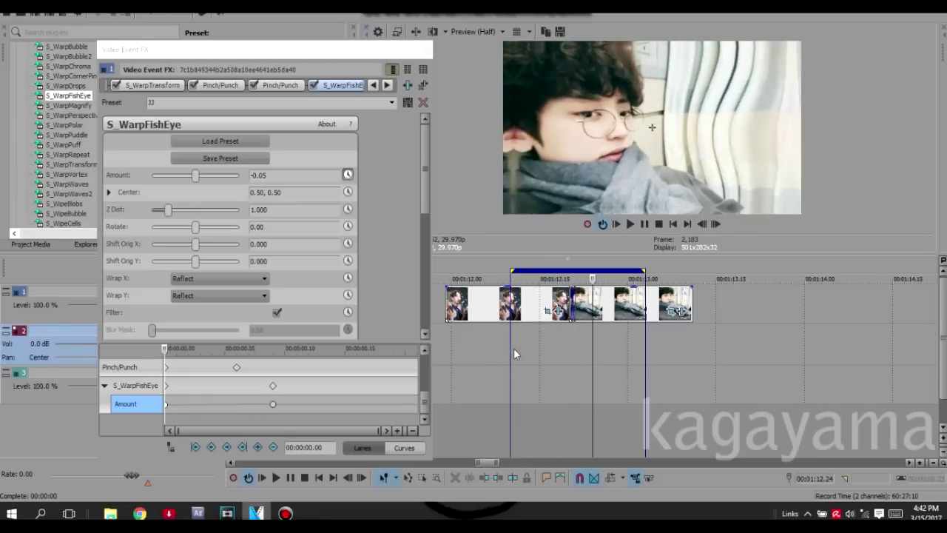
key("space")
key("space")
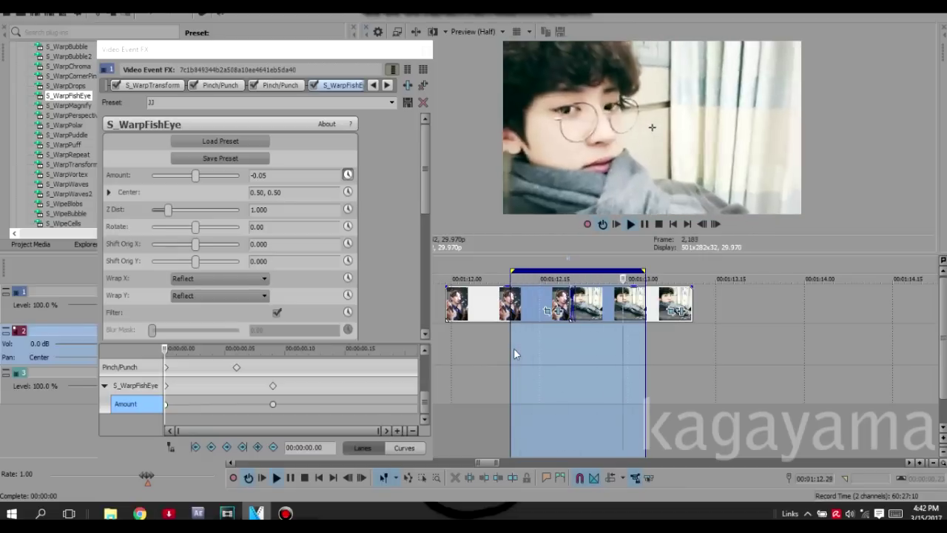
key("space")
key("space")
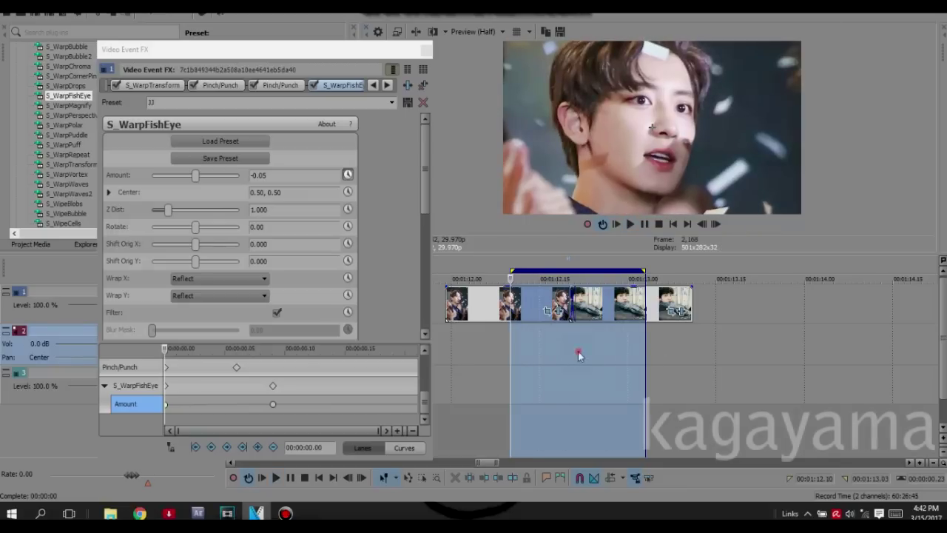
left_click(577, 350)
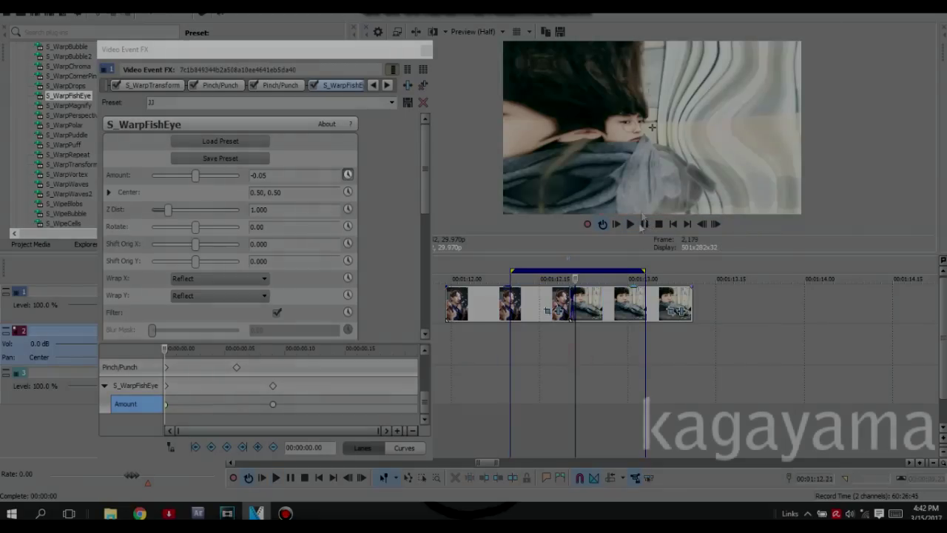
left_click(631, 224)
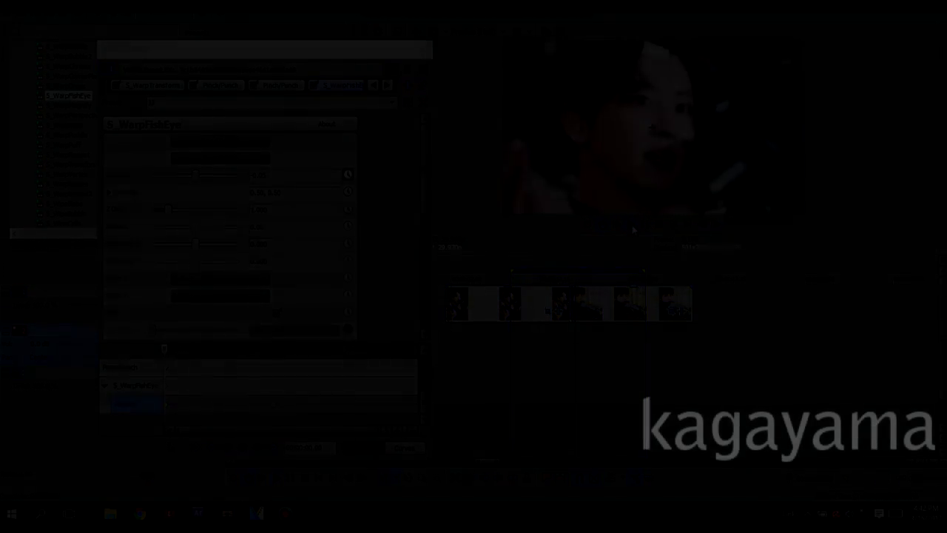